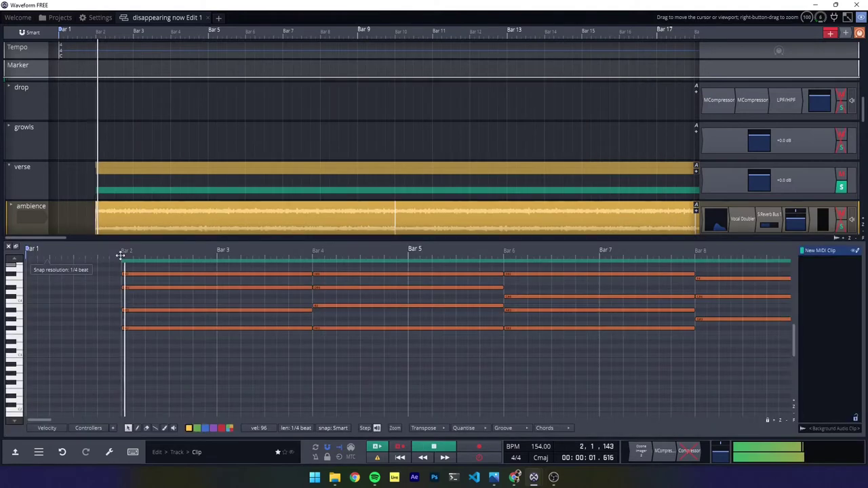
Play back the verse's chord MIDI clip from bar 2 in the MIDI editor and review its notes.
click(148, 86)
double_click(119, 257)
key(space)
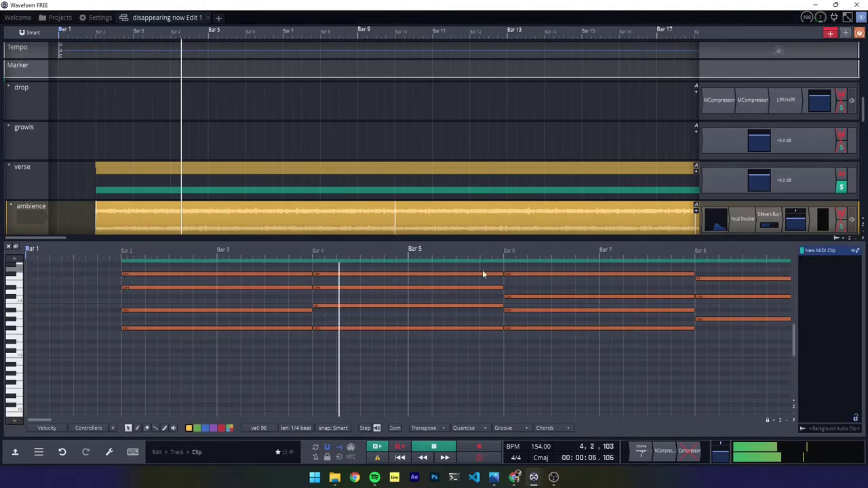
drag(499, 254, 284, 256)
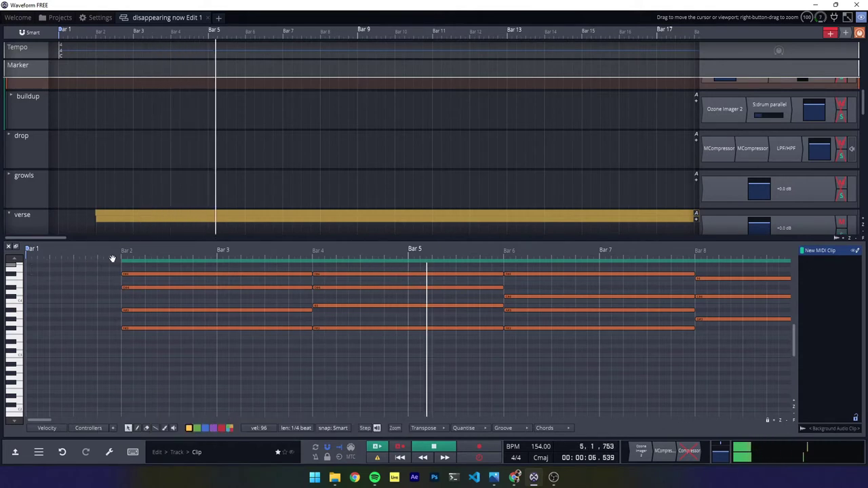
drag(444, 265, 458, 254)
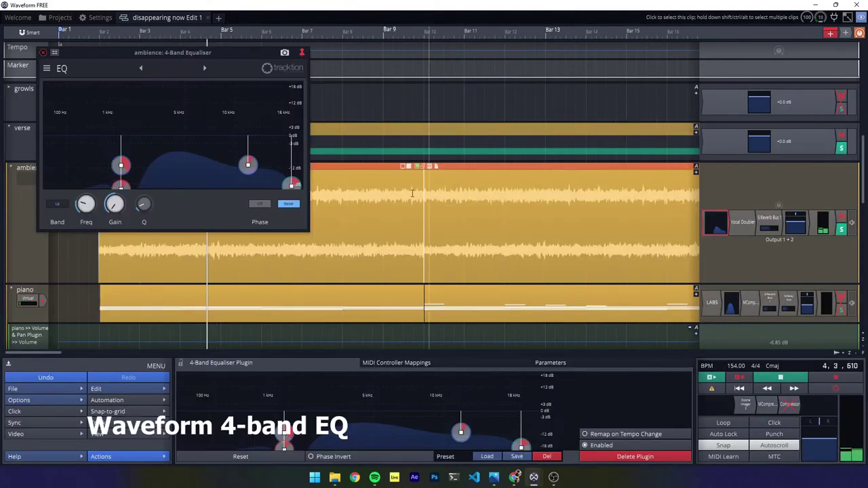
Open the ambience track's Vocal Doubler and the bass 1 track's LABS and MCompressor plugins to inspect their settings.
double_click(750, 223)
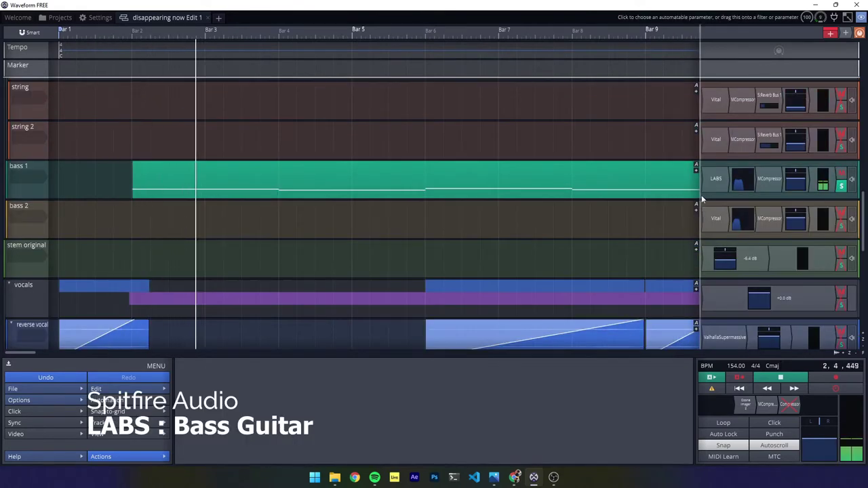
double_click(716, 179)
drag(355, 66, 354, 70)
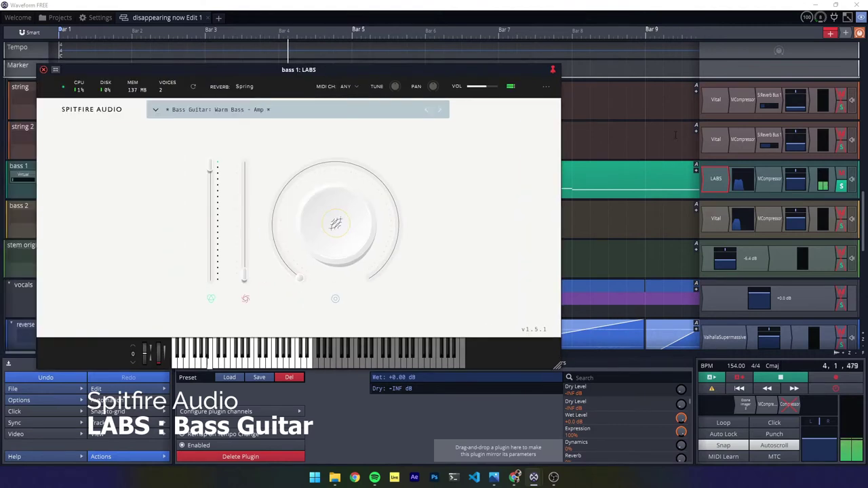
double_click(778, 179)
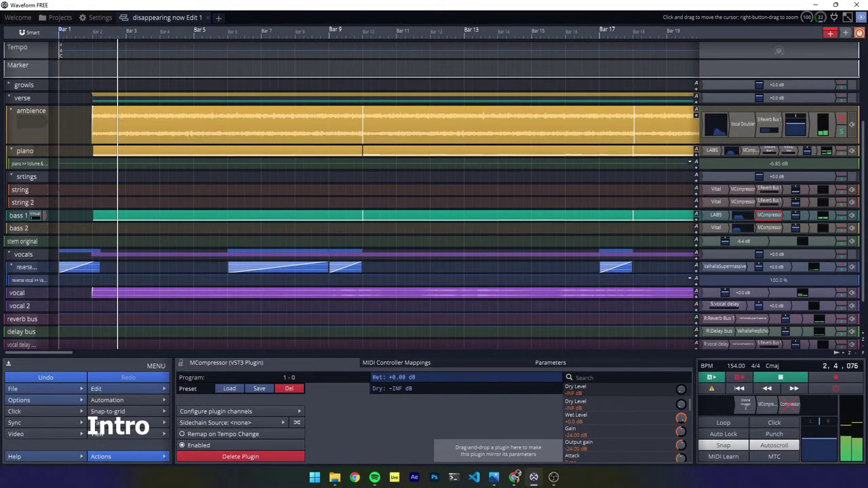
Expand the ambience track's automation lanes and open the drums track's LPF/HPF filter, moving its window clear of the track names.
click(12, 112)
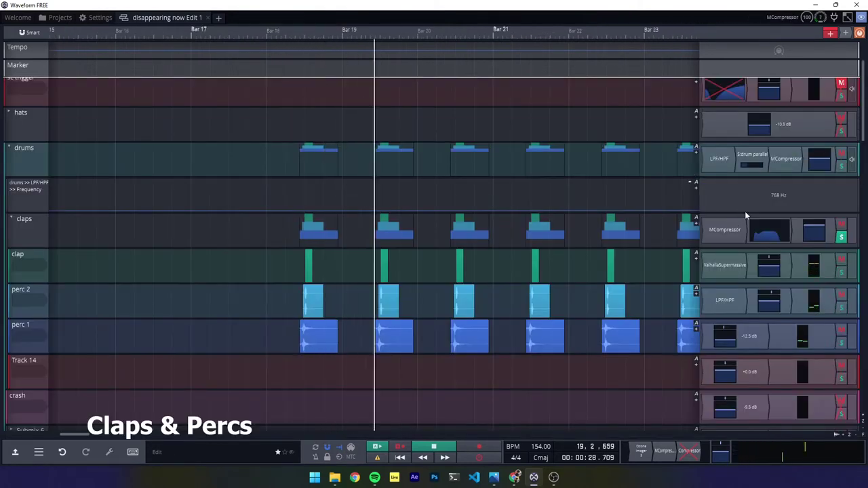
double_click(719, 163)
drag(162, 53, 581, 127)
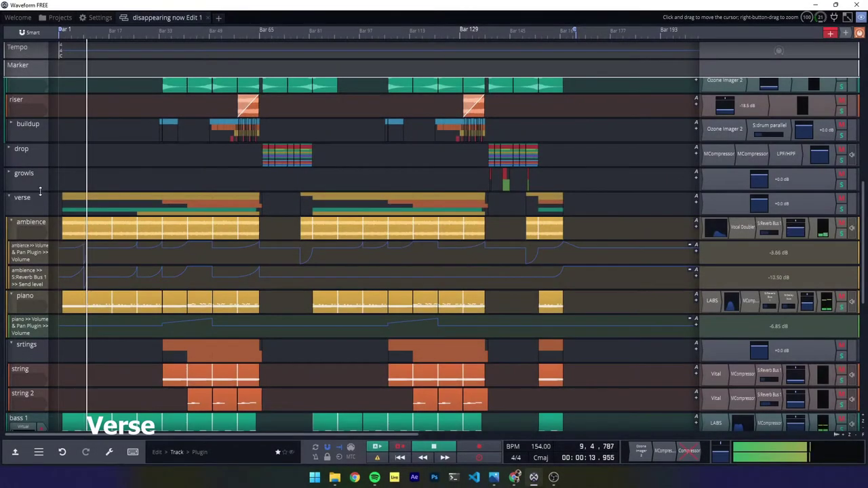
Play the verse and examine its ambience automation, kick, clap and percussion clips up to bar 33.
scroll(36, 196, down, 2)
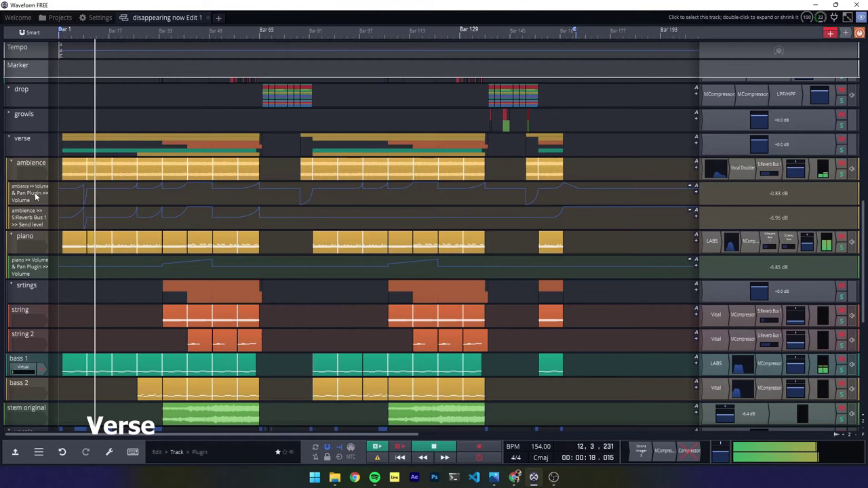
click(69, 170)
scroll(68, 169, up, 5)
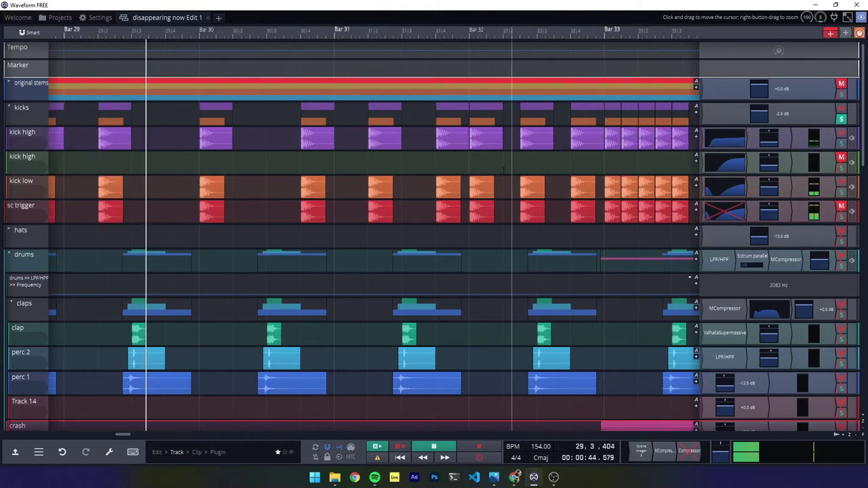
key(space)
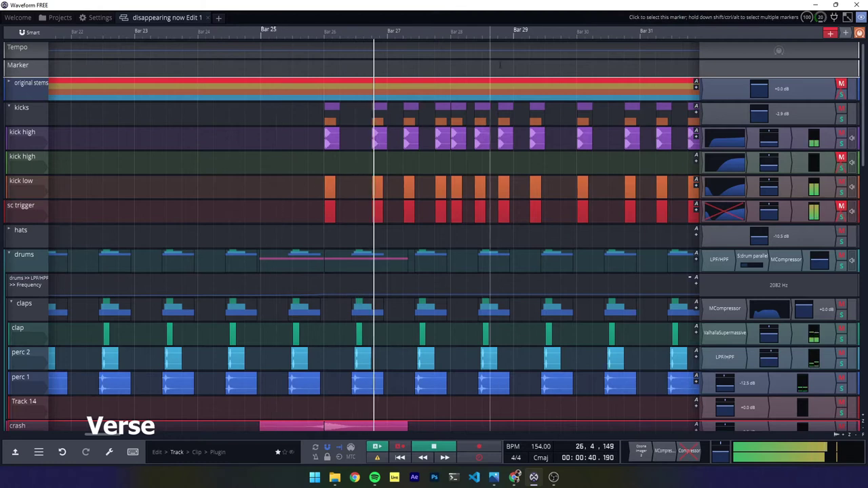
drag(507, 34, 344, 43)
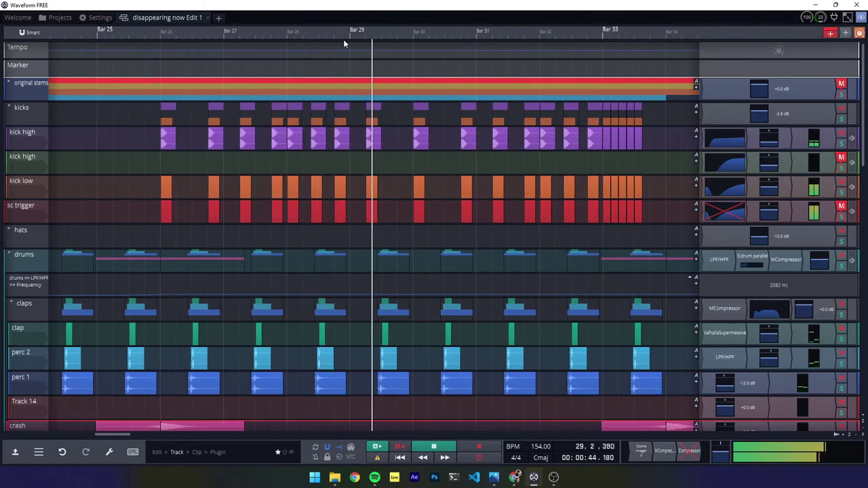
drag(536, 39, 325, 39)
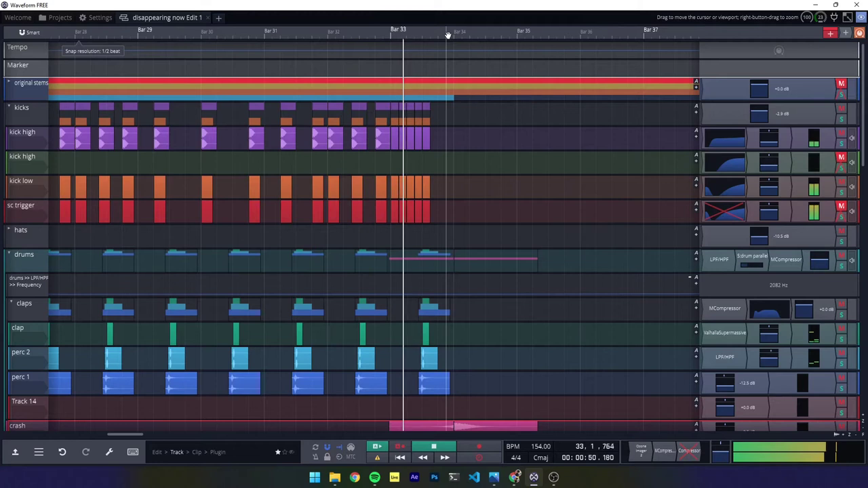
Play the breakdown from bar 33 and examine its downlifter, impact, piano, string and bass tracks.
scroll(446, 237, down, 5)
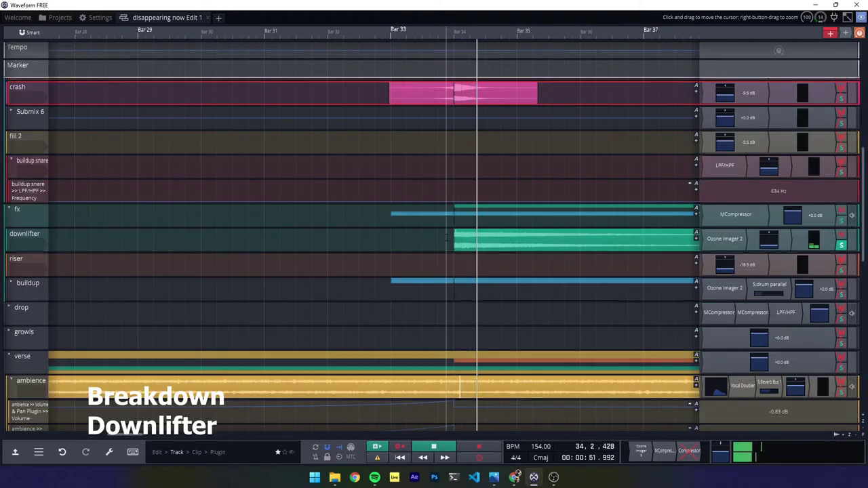
drag(568, 37, 392, 37)
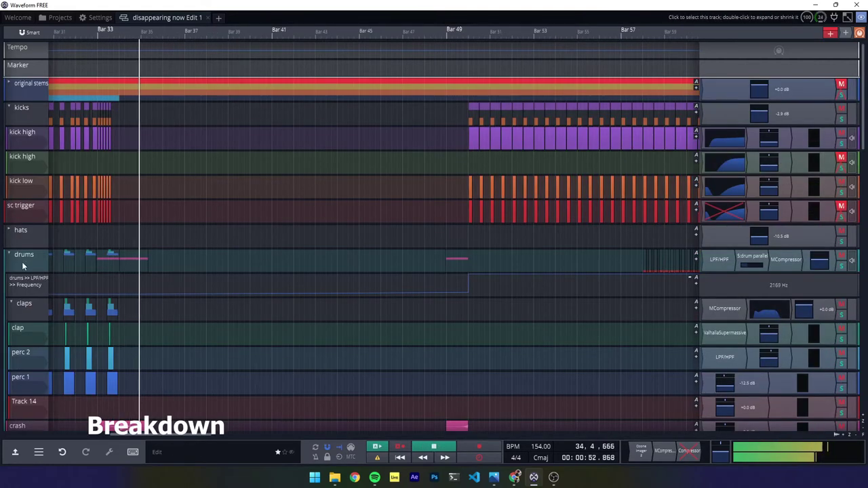
scroll(23, 264, down, 3)
scroll(23, 266, down, 5)
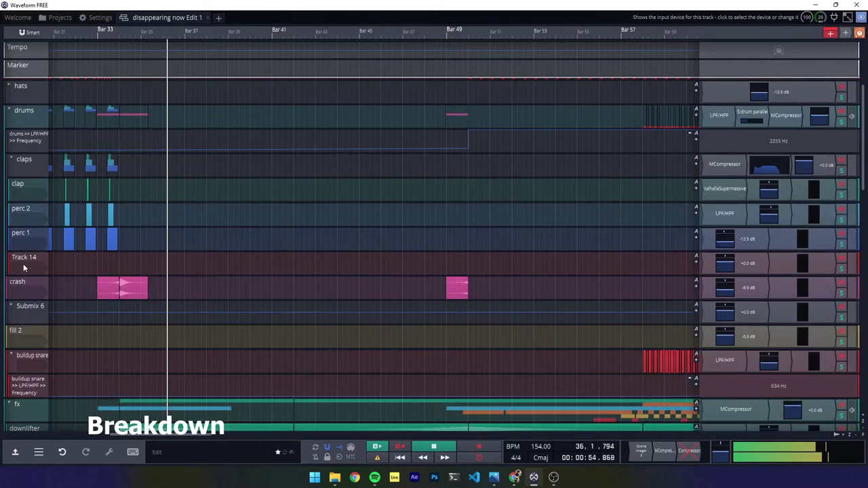
scroll(23, 265, down, 4)
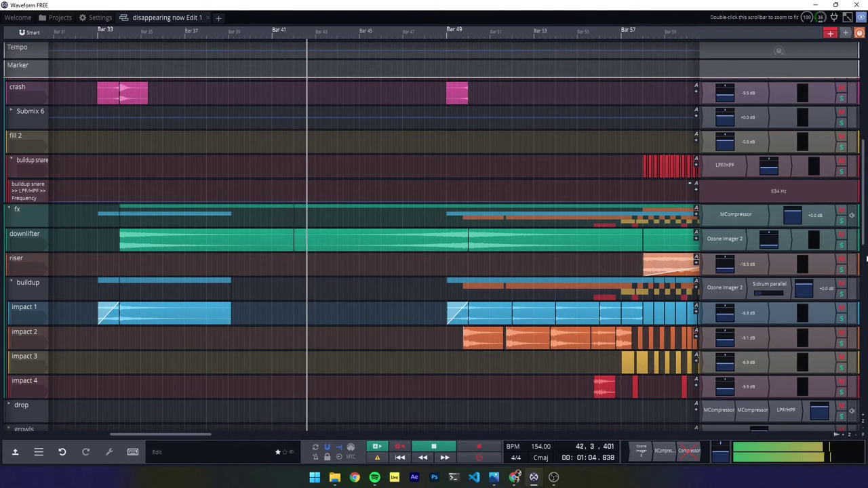
scroll(864, 239, up, 3)
scroll(864, 239, down, 15)
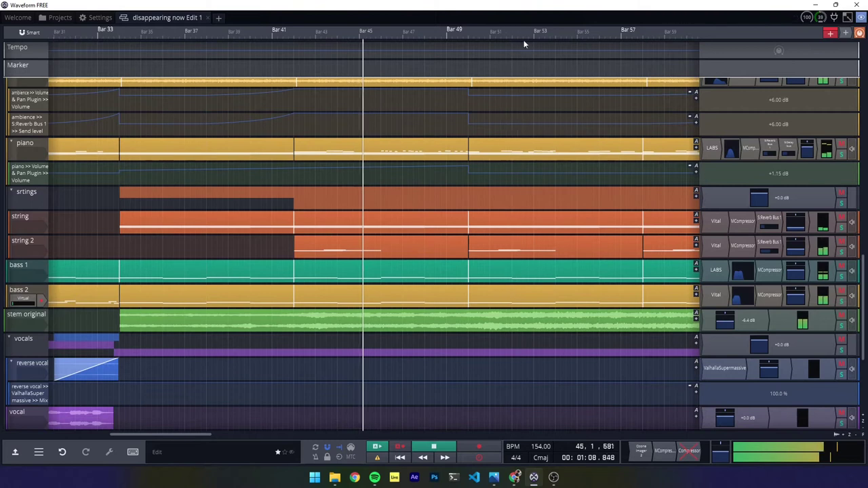
Play the buildup section from bar 49 and follow the pattern of the four impact tracks.
drag(528, 36, 348, 34)
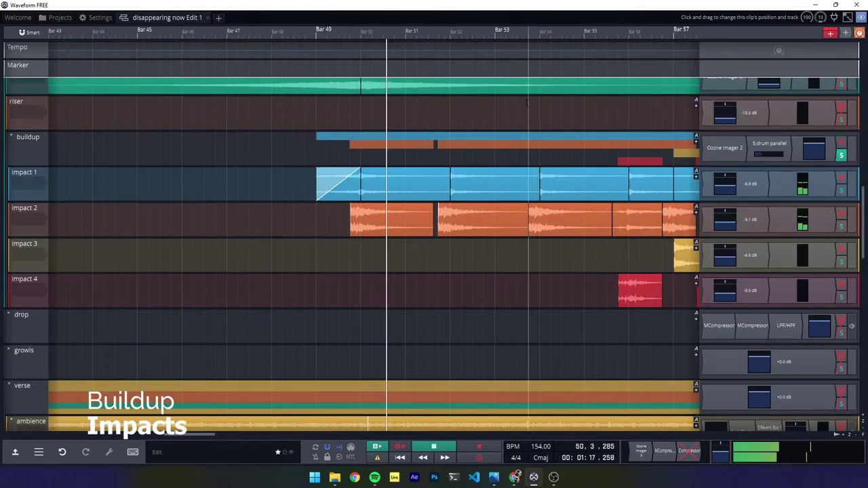
drag(534, 28, 417, 43)
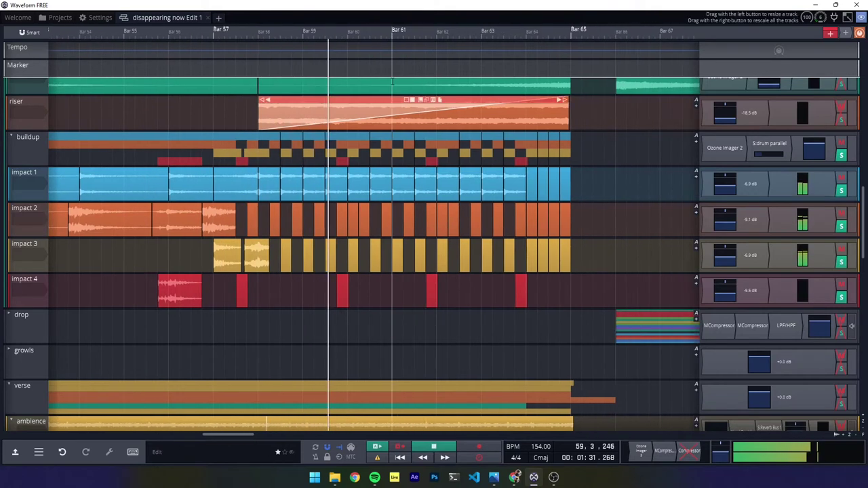
scroll(397, 31, up, 3)
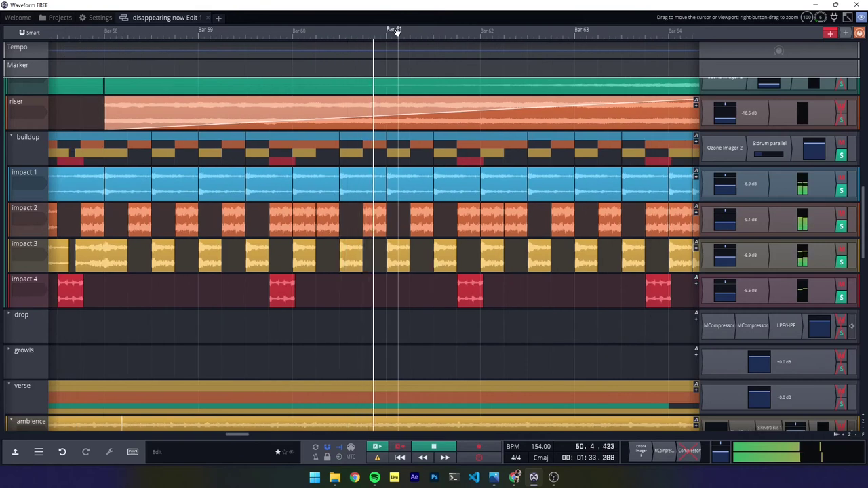
drag(396, 31, 253, 42)
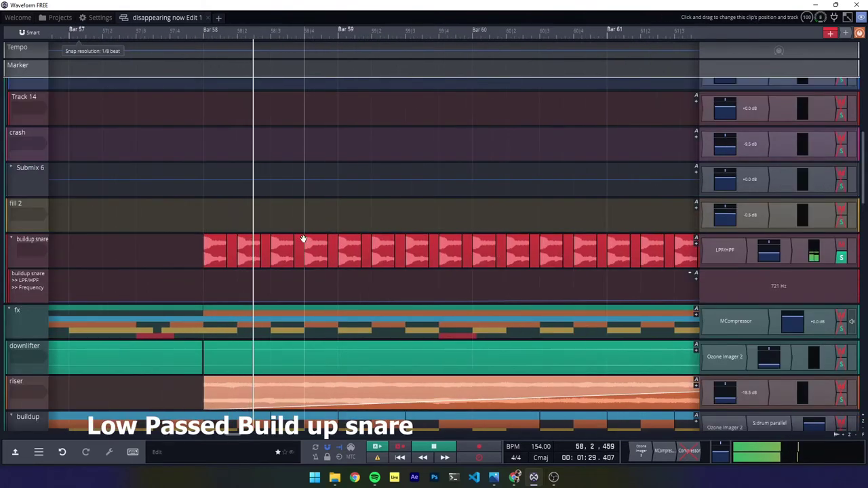
Play the low-passed buildup snare and the riser from bar 58, following both up to bar 65.
scroll(507, 37, down, 3)
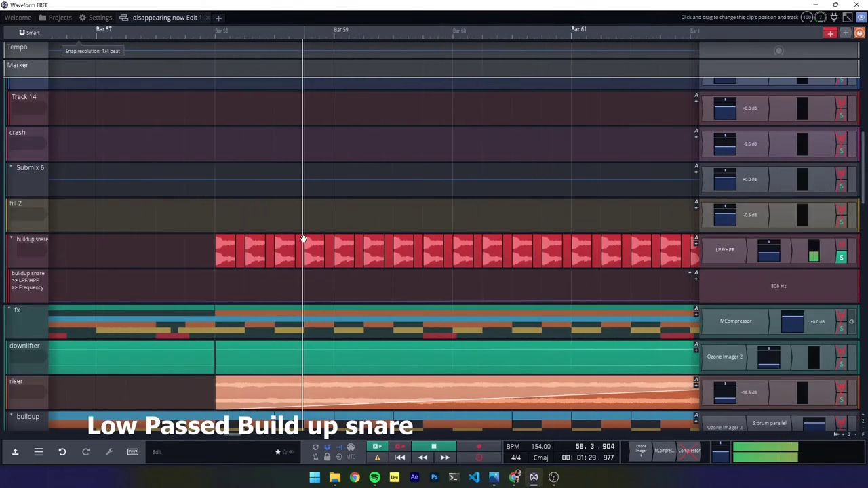
drag(507, 37, 303, 72)
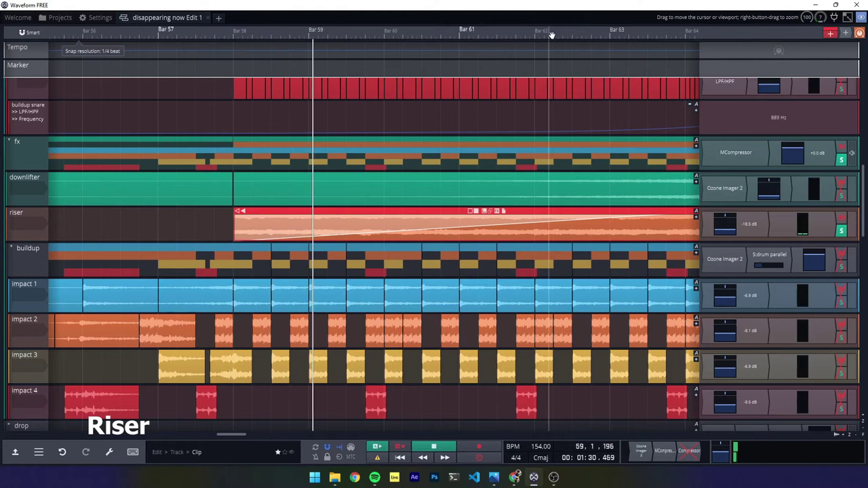
drag(552, 35, 358, 34)
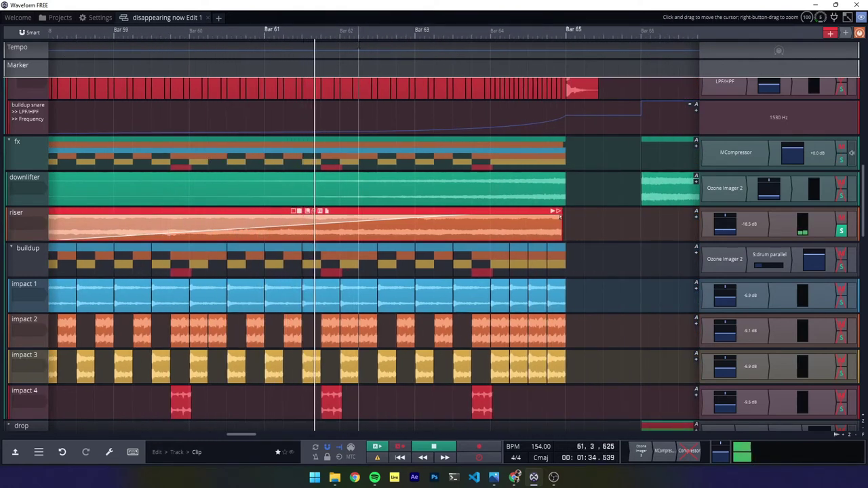
drag(479, 35, 427, 34)
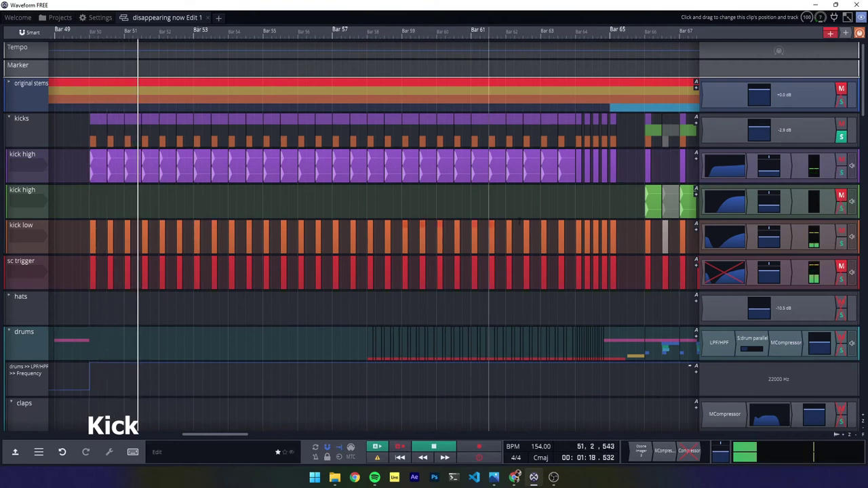
Play the buildup kicks and the full buildup from bar 49, examining the layered tracks.
click(549, 198)
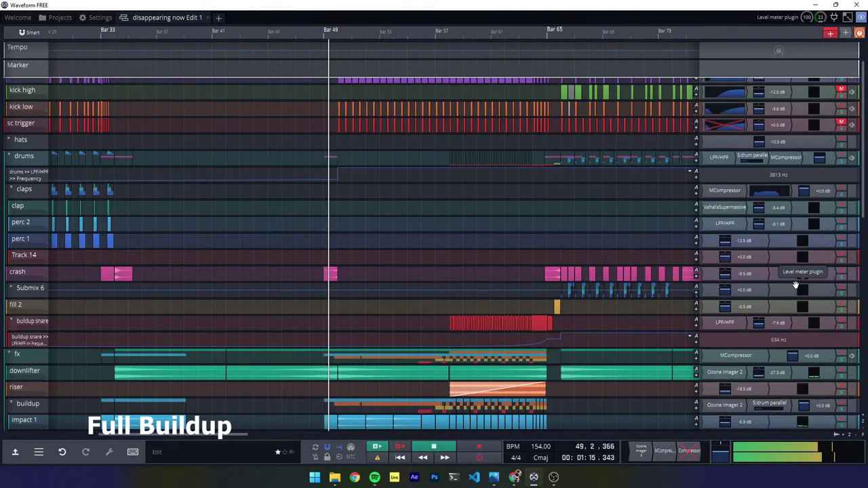
scroll(797, 286, down, 1)
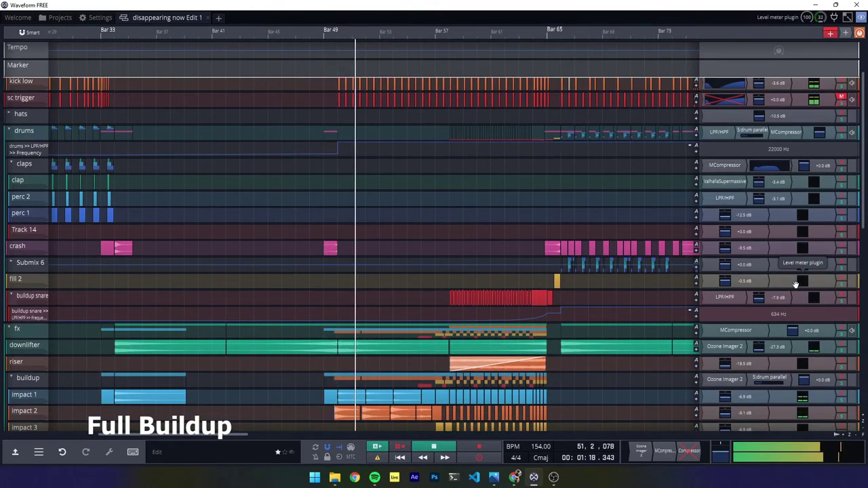
Collapse the claps group and play back the drop's kick, crash and drum clips around bars 69 to 73.
click(10, 166)
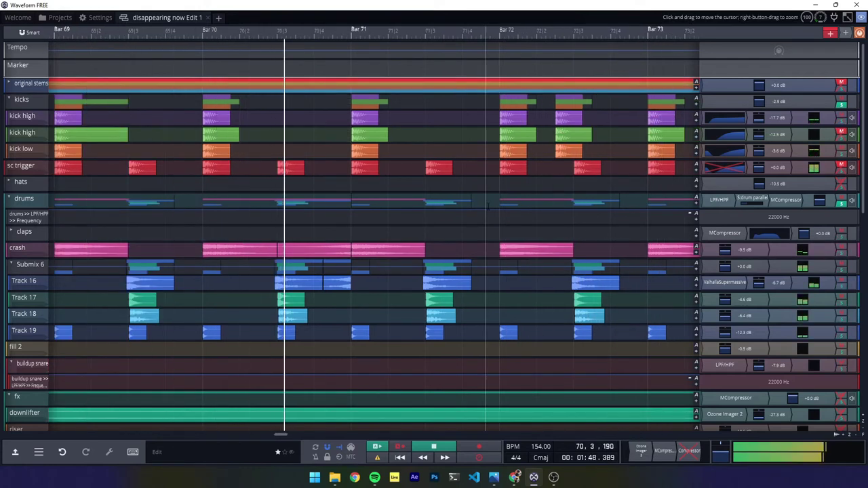
scroll(556, 35, down, 2)
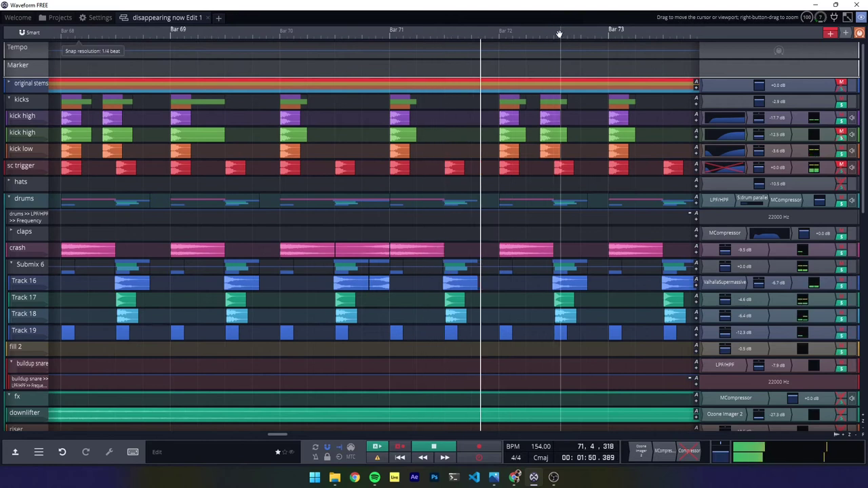
drag(559, 34, 172, 33)
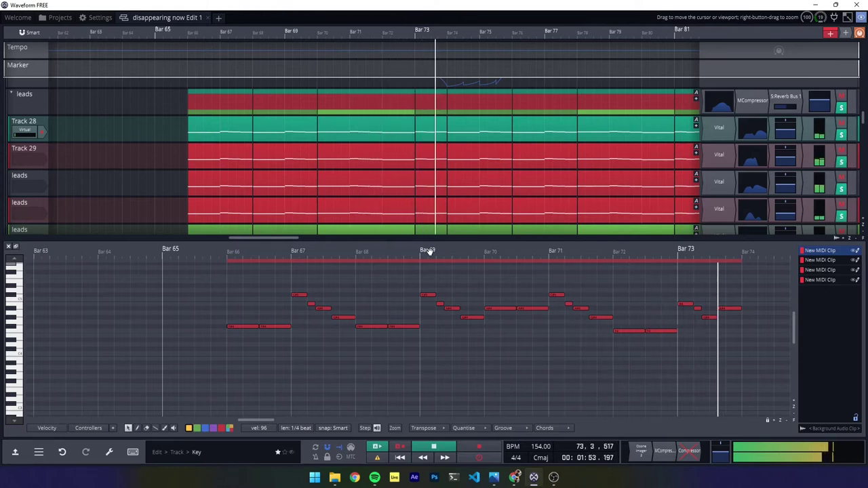
Play back the drop's lead melody in the MIDI editor and review the saws track's chord clips.
key(space)
click(11, 247)
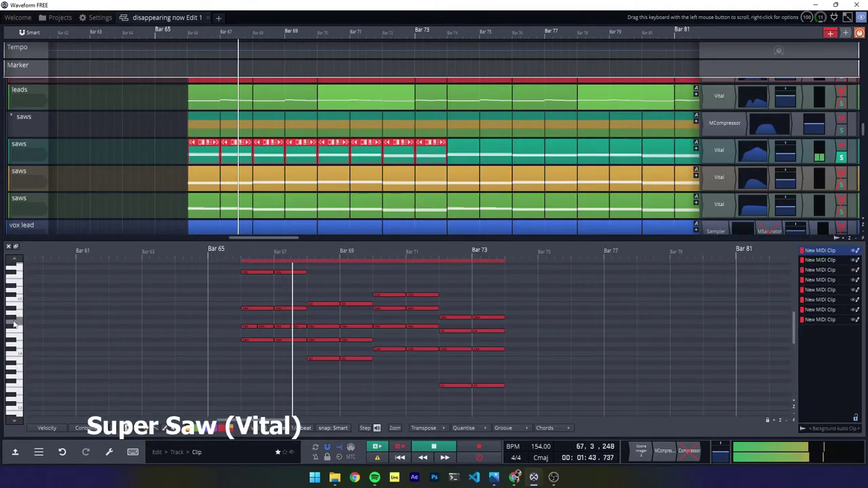
scroll(13, 325, up, 1)
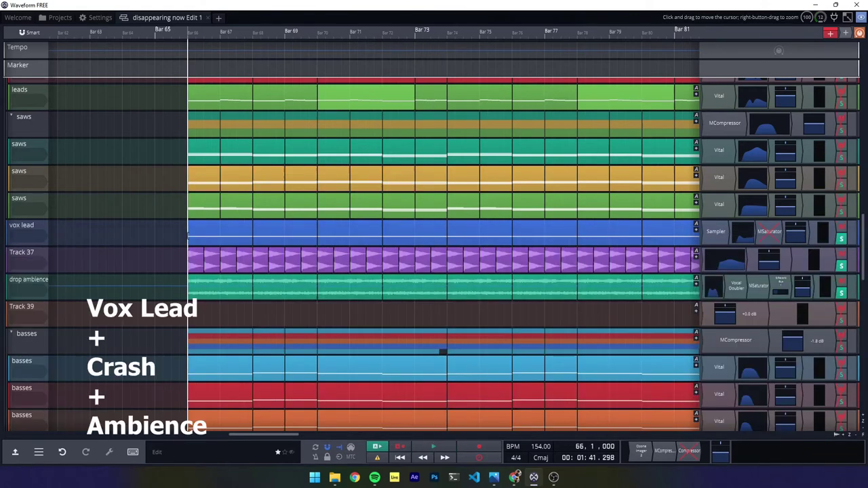
Play the vox lead, Track 37 and drop ambience together from bar 66 and open the vox lead's Sampler.
key(space)
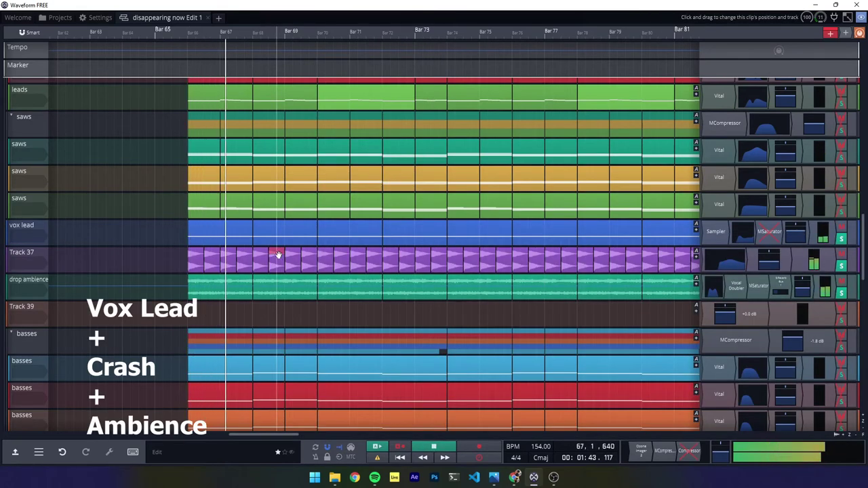
double_click(716, 231)
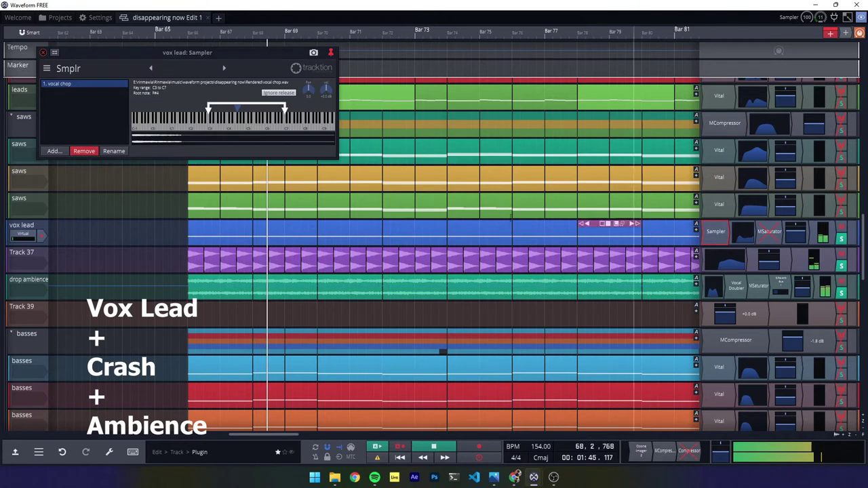
Close the vox lead's Sampler and review the basses' MIDI clip notes from bar 66 during playback.
click(43, 52)
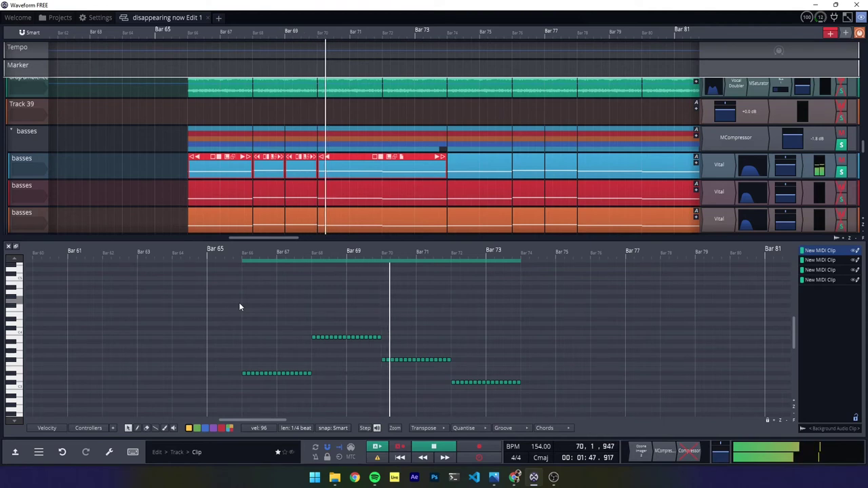
click(242, 255)
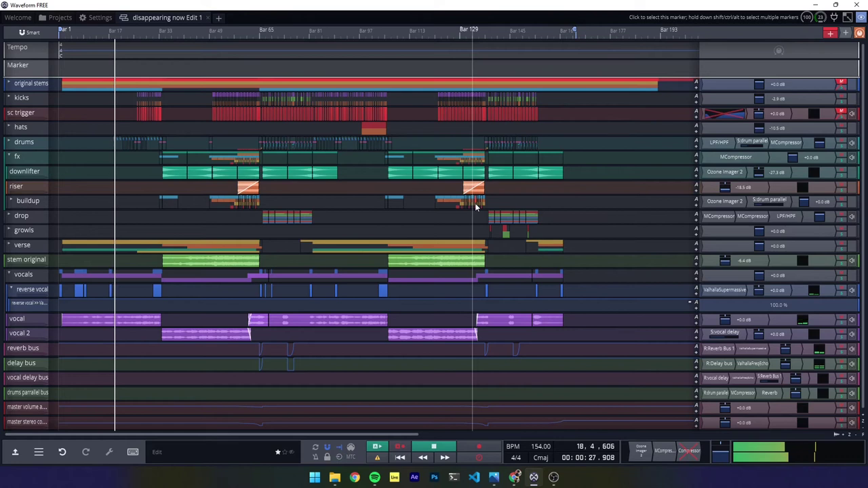
Expand the verse group and examine its ambience, piano, string and bass tracks during playback of bars 20 to 35.
click(99, 244)
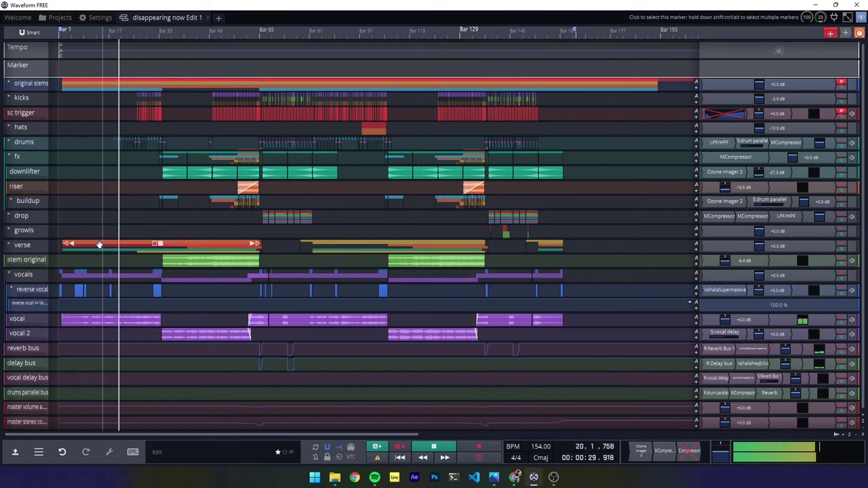
scroll(99, 244, up, 5)
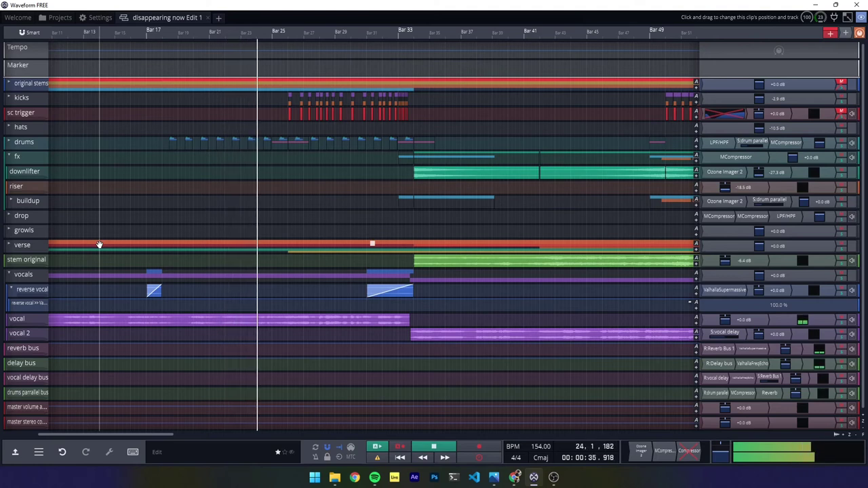
click(9, 246)
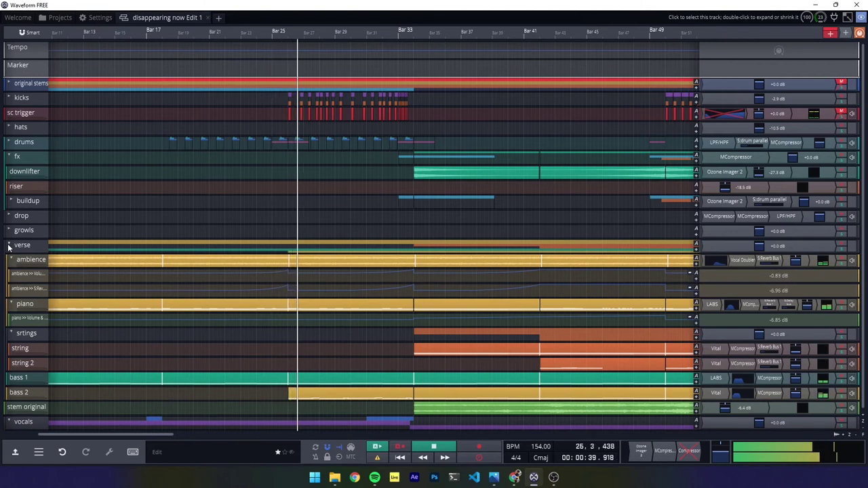
scroll(25, 297, down, 2)
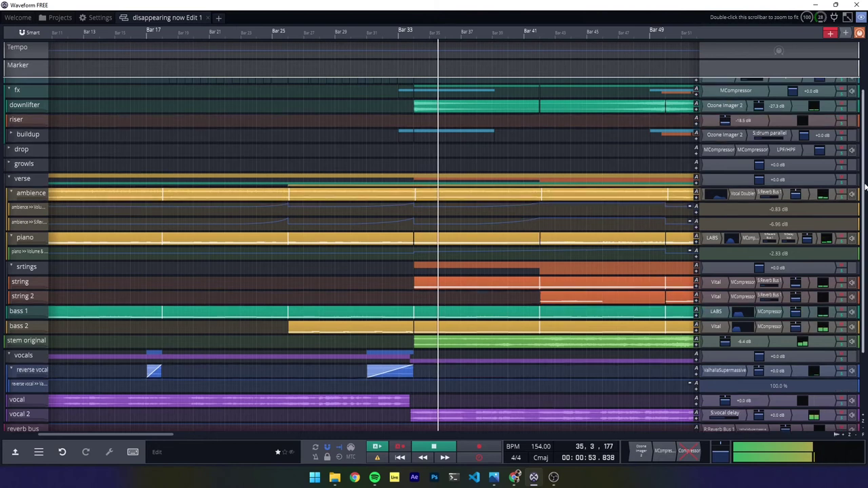
Expand the buildup group inside fx and examine its impact clips between bars 33 and 65.
scroll(217, 180, up, 5)
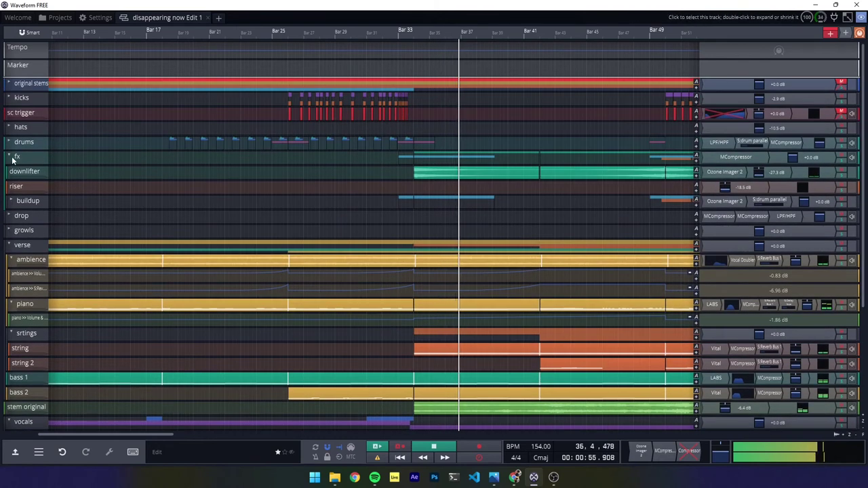
click(11, 200)
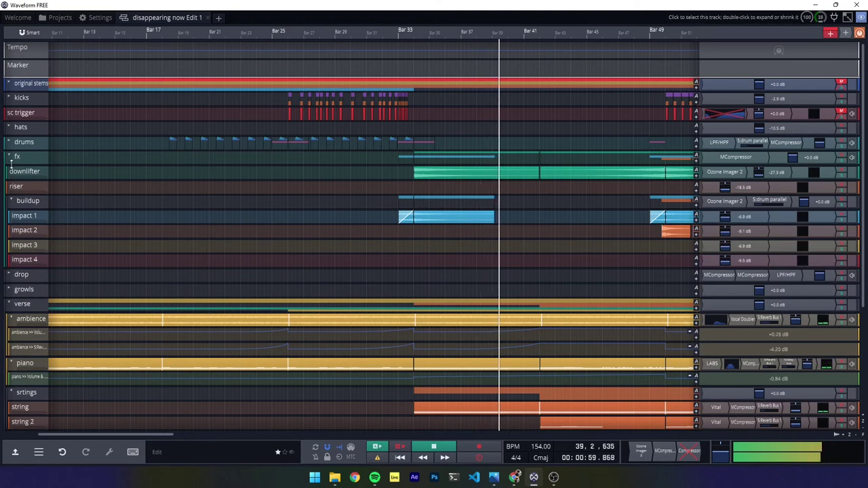
drag(448, 47, 134, 49)
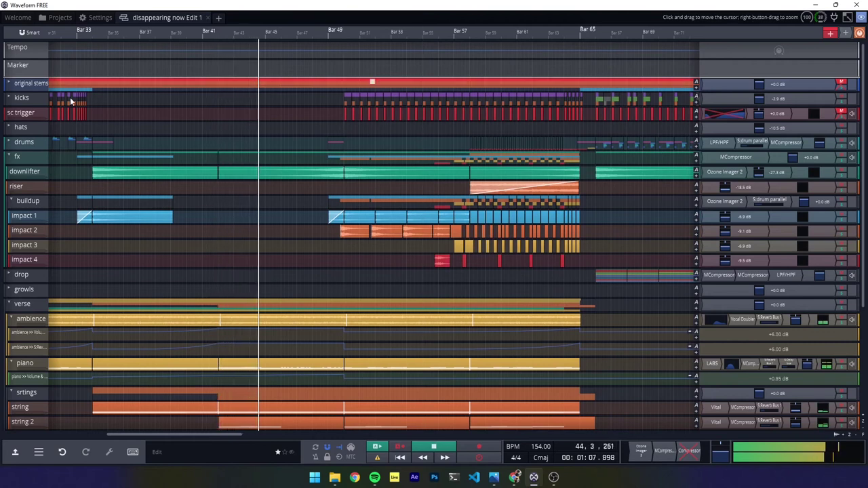
Expand the drums group and review the crash, buildup snare, riser, impact and verse tracks during playback towards bar 58.
click(10, 143)
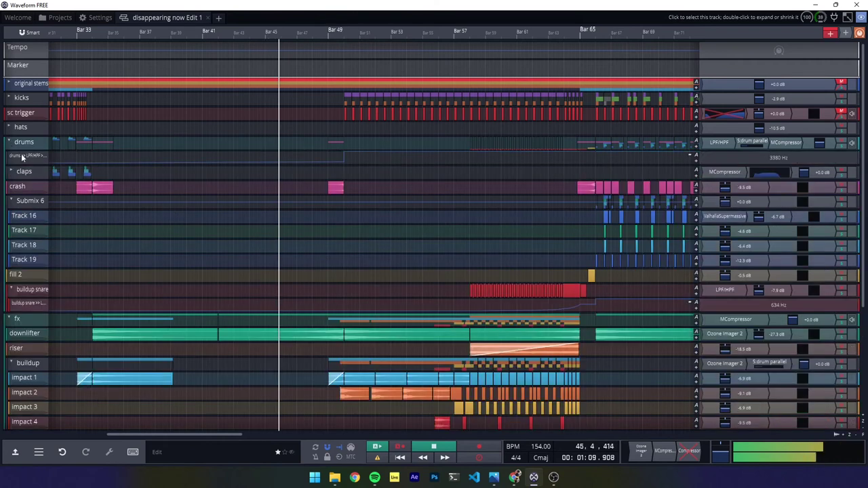
scroll(22, 157, down, 3)
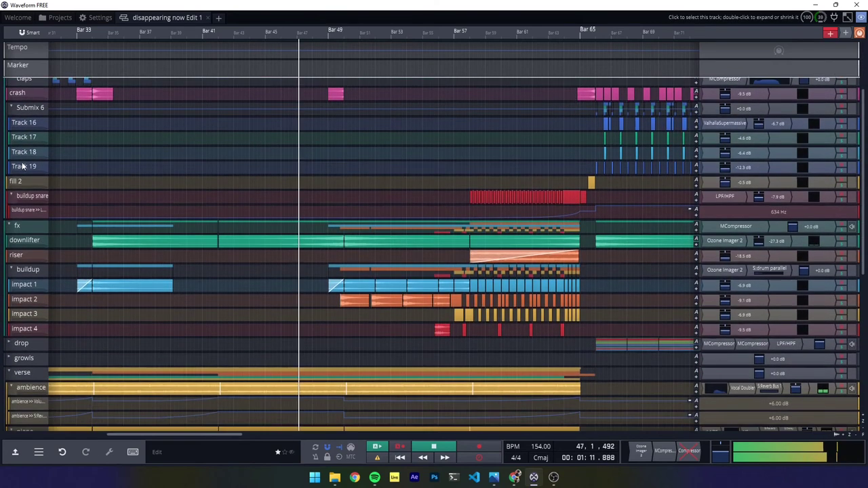
scroll(27, 160, down, 3)
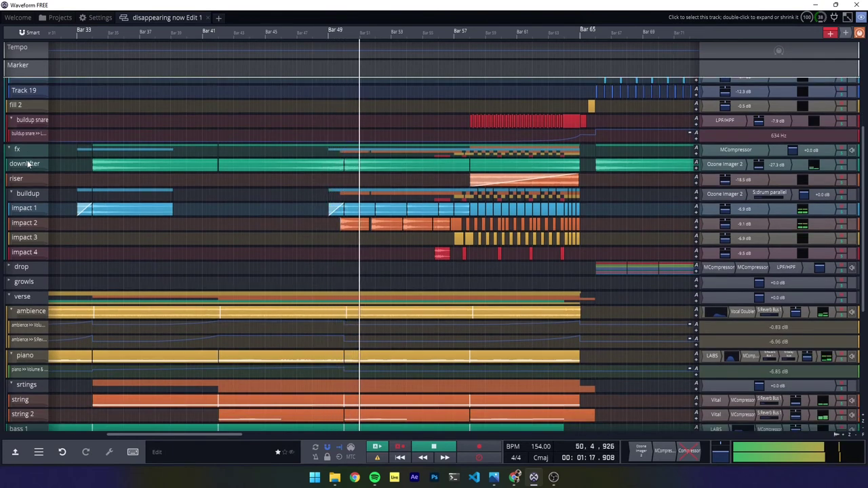
scroll(28, 162, down, 1)
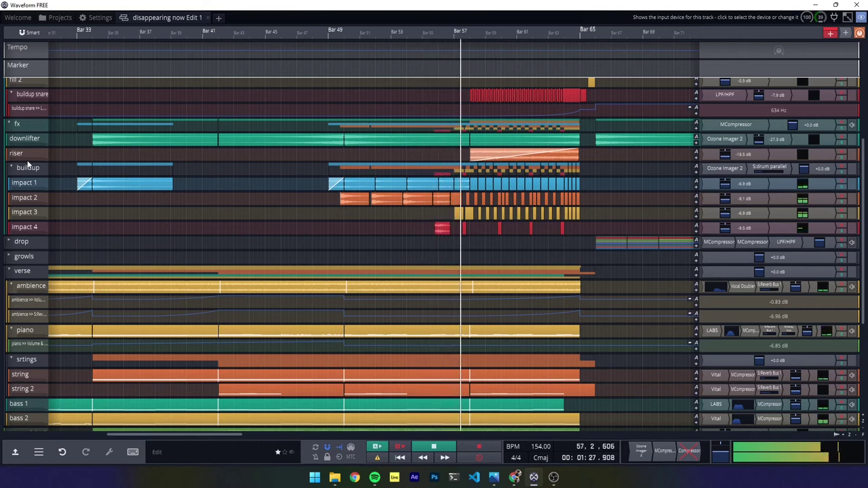
scroll(793, 227, down, 3)
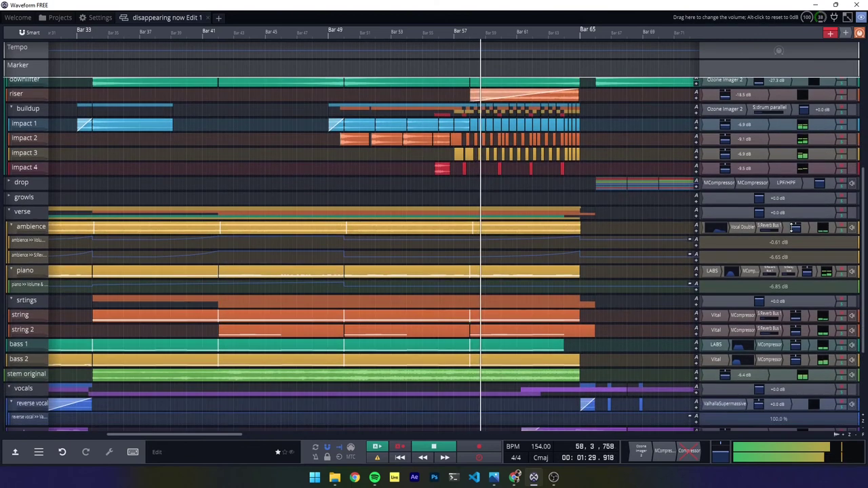
Expand the drop group and bring its leads, saws, vox lead and basses tracks into view around bar 65.
drag(589, 32, 540, 32)
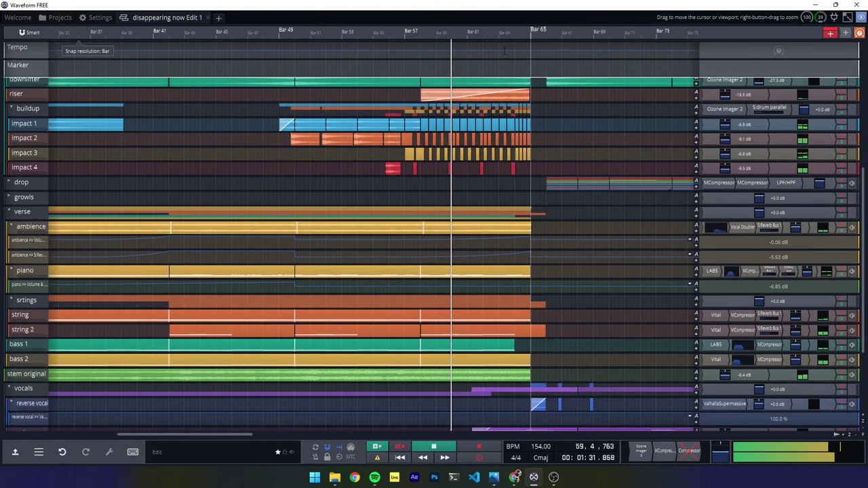
scroll(25, 372, down, 1)
scroll(24, 372, down, 5)
scroll(13, 305, up, 4)
click(13, 157)
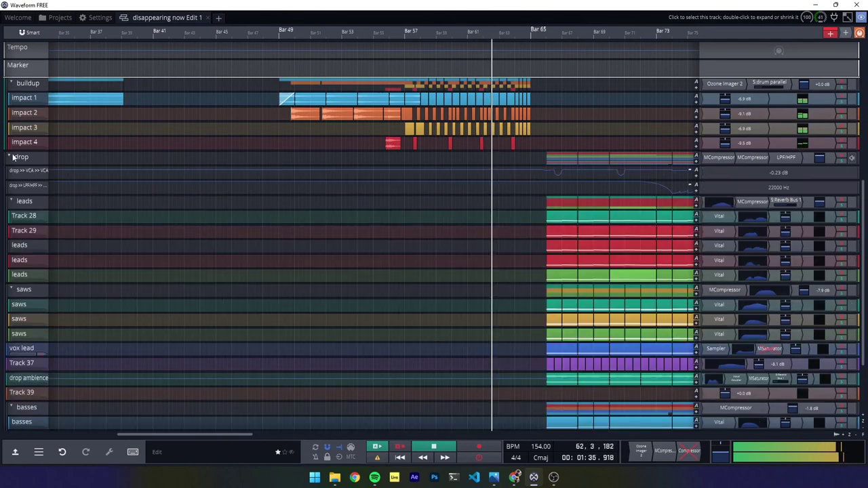
scroll(863, 271, down, 8)
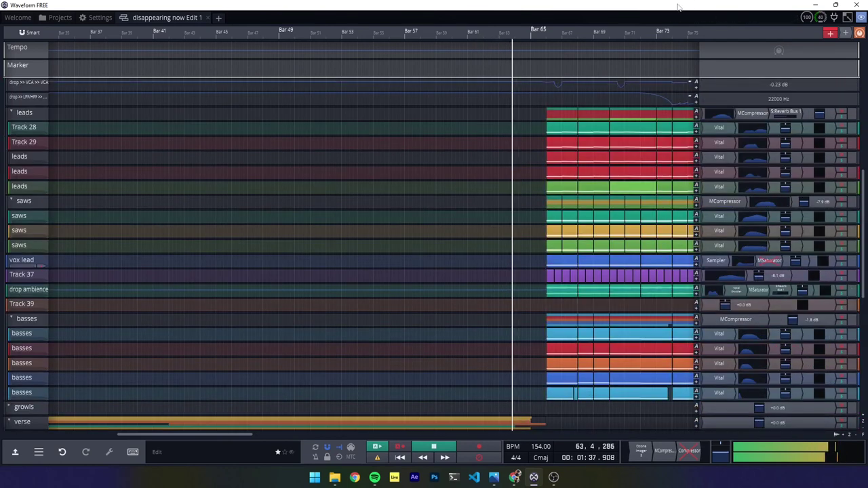
Follow the playback of the full drop from bar 65 to bar 81 across its layered tracks.
drag(636, 34, 396, 68)
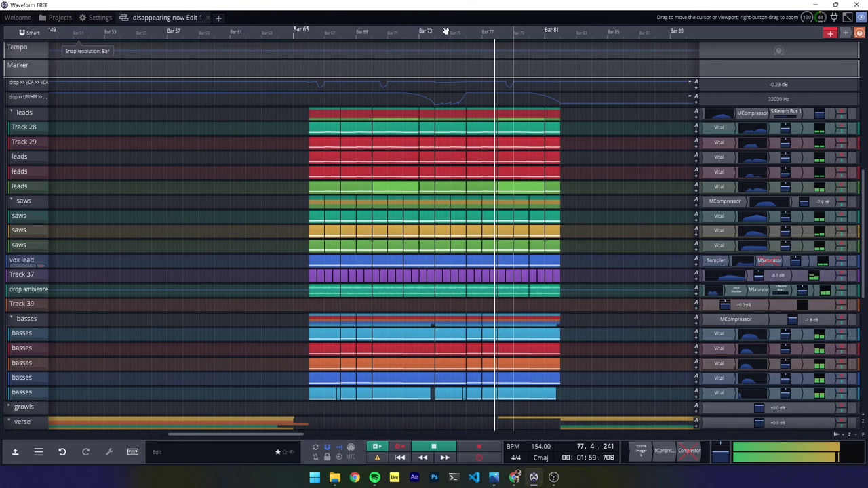
drag(509, 32, 370, 32)
drag(317, 32, 268, 31)
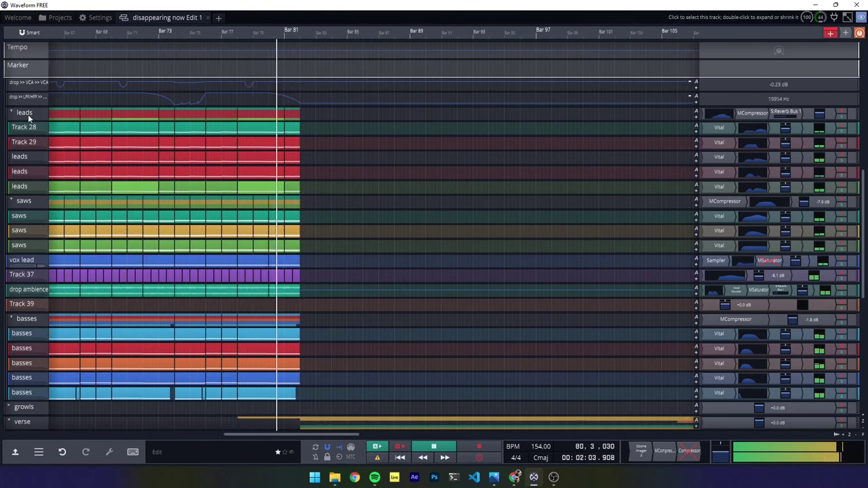
Examine the drums and fx tracks in the section after the drop, from bar 81 to bar 105.
drag(865, 265, 866, 135)
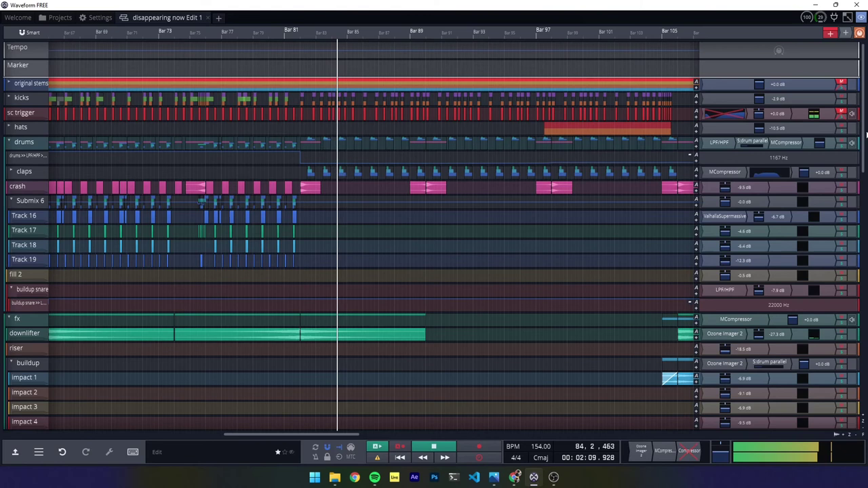
drag(866, 136, 865, 153)
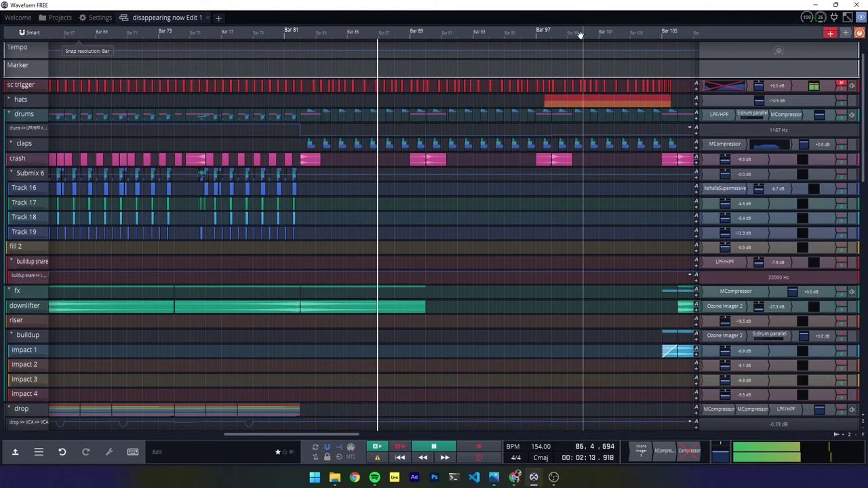
drag(556, 33, 446, 34)
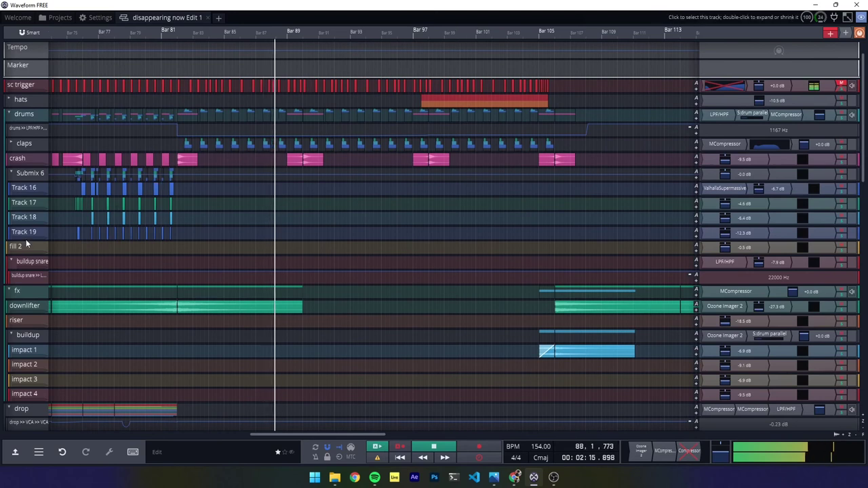
scroll(27, 236, down, 3)
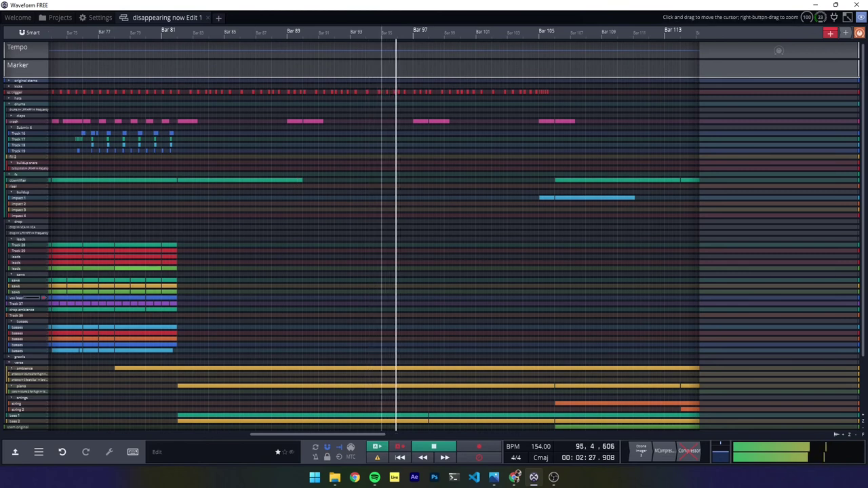
Enlarge the track heights again and expand the hats group to reveal Track 9 and Track 10.
scroll(863, 271, down, 3)
scroll(863, 271, up, 3)
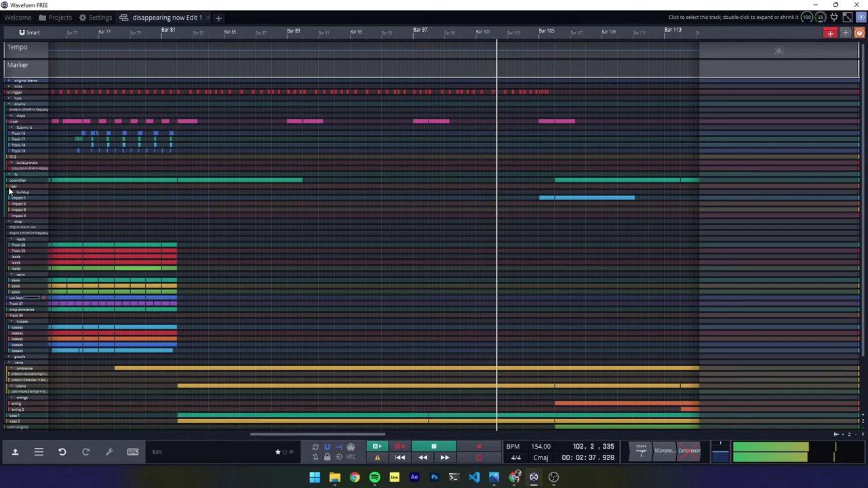
scroll(518, 174, up, 3)
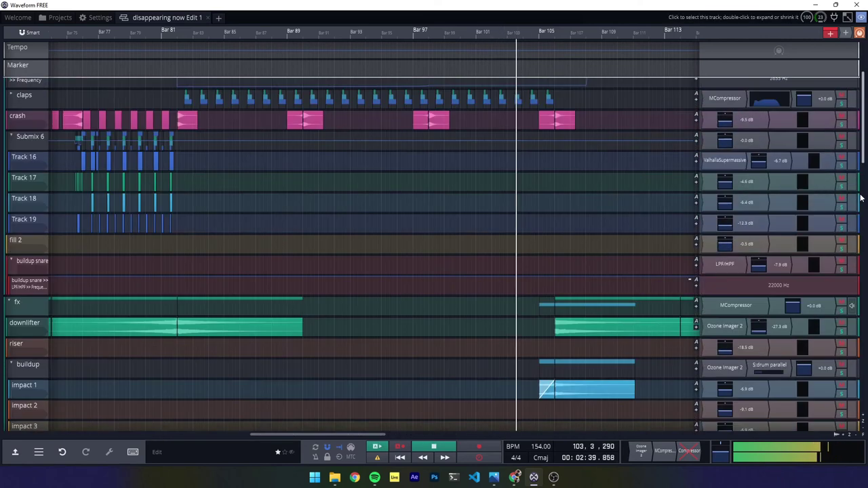
scroll(860, 197, up, 3)
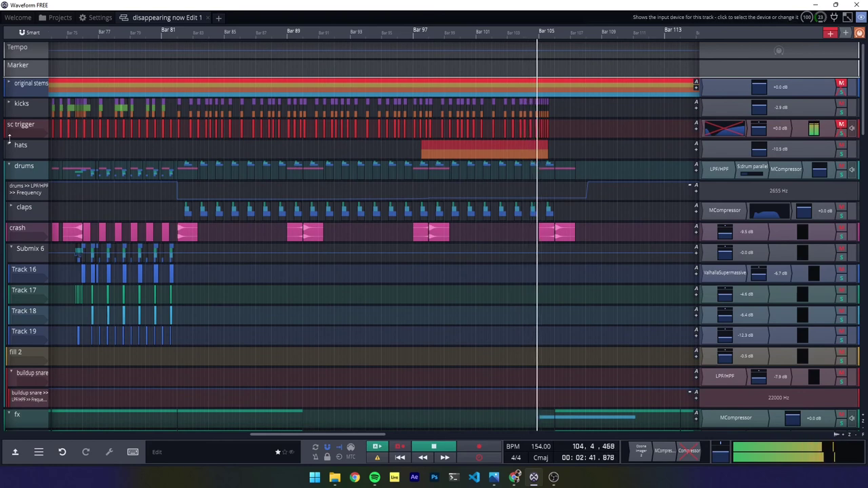
click(9, 145)
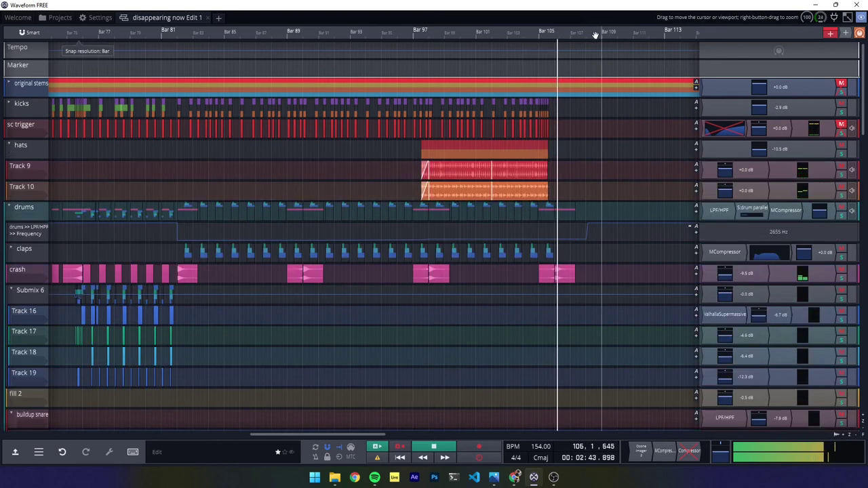
Shrink the track heights and examine the second buildup's snare, riser and impact tracks between bars 105 and 137.
drag(865, 132, 866, 191)
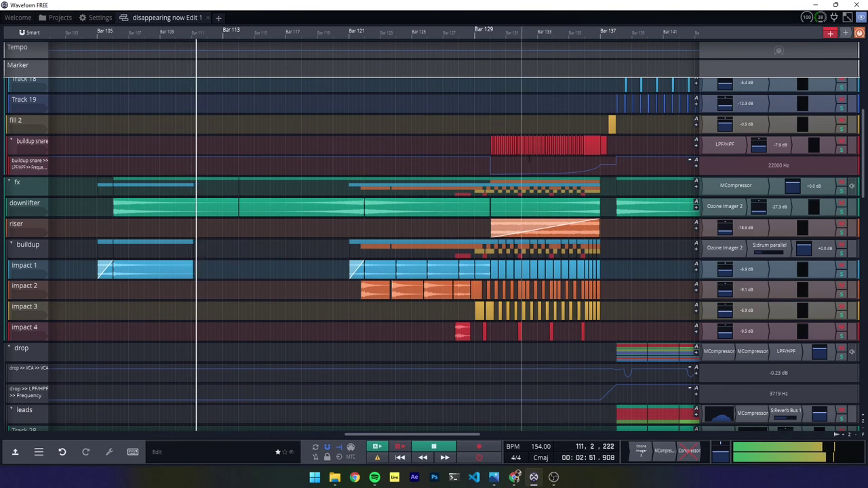
scroll(540, 183, down, 2)
scroll(541, 183, down, 1)
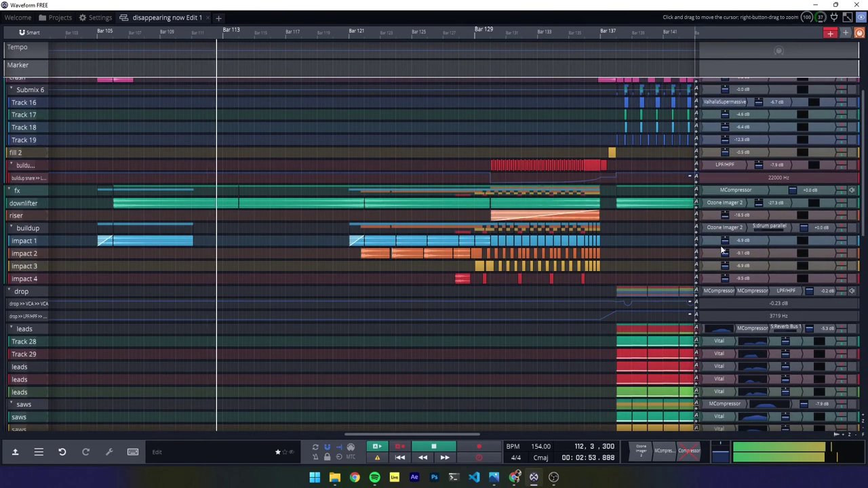
scroll(864, 222, down, 1)
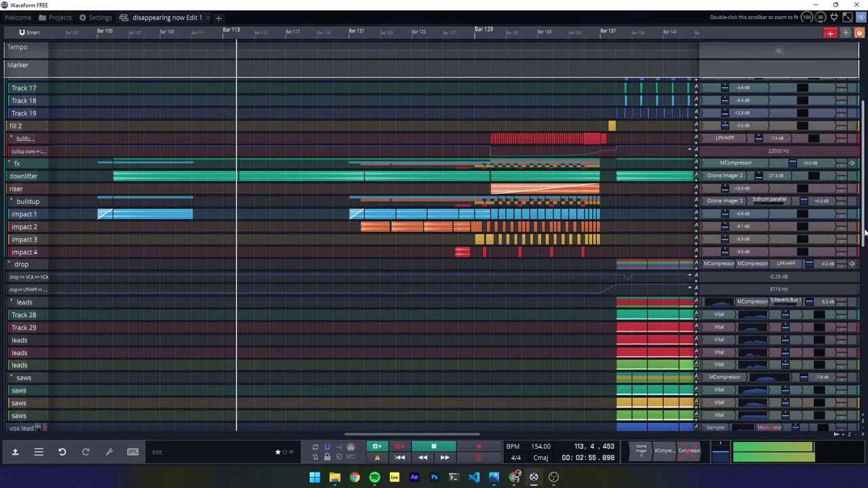
Open the mixer with small track strips and look across the channels' plugins and meters.
key(m)
click(860, 289)
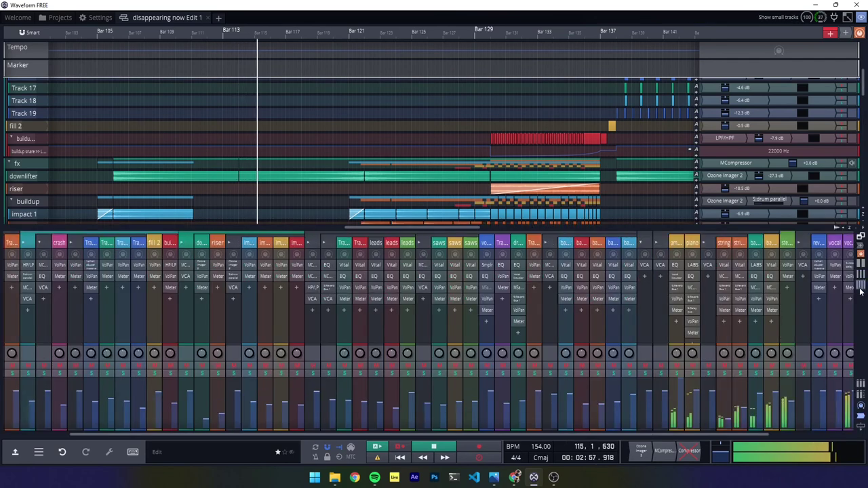
drag(352, 435, 285, 436)
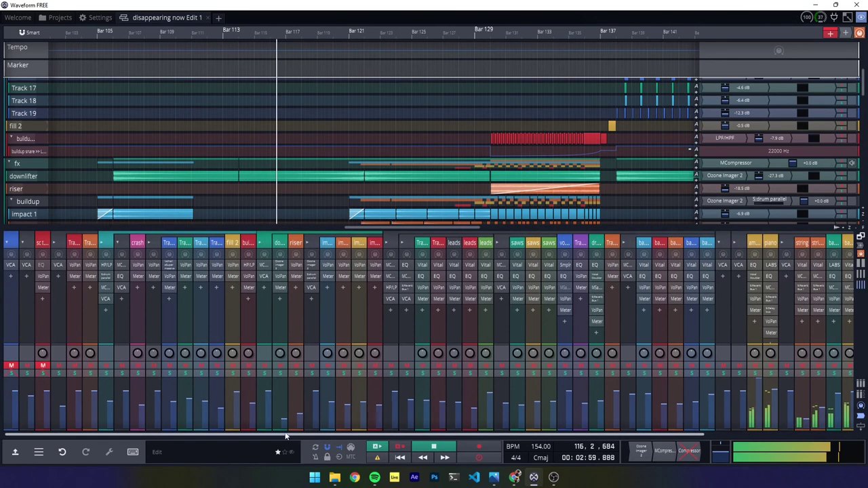
drag(369, 436, 448, 375)
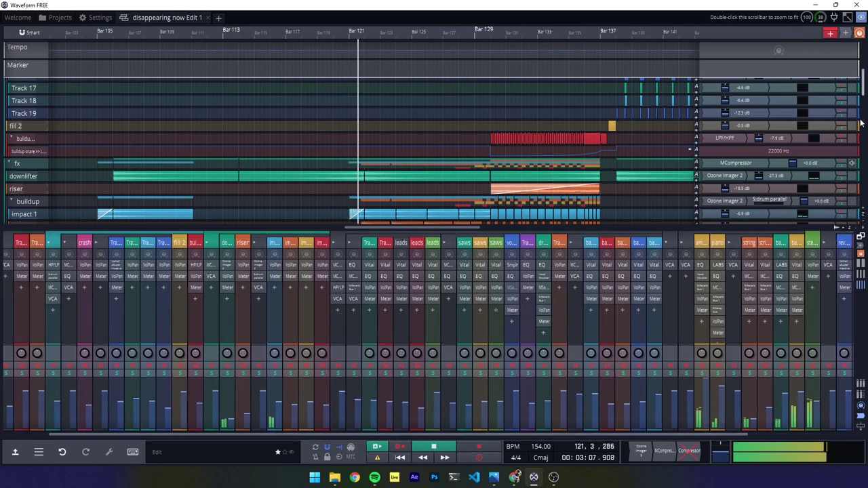
Reduce the mixer's height to show more arrangement tracks, with the fx, buildup and drop groups in view.
scroll(860, 123, down, 2)
scroll(860, 123, down, 2)
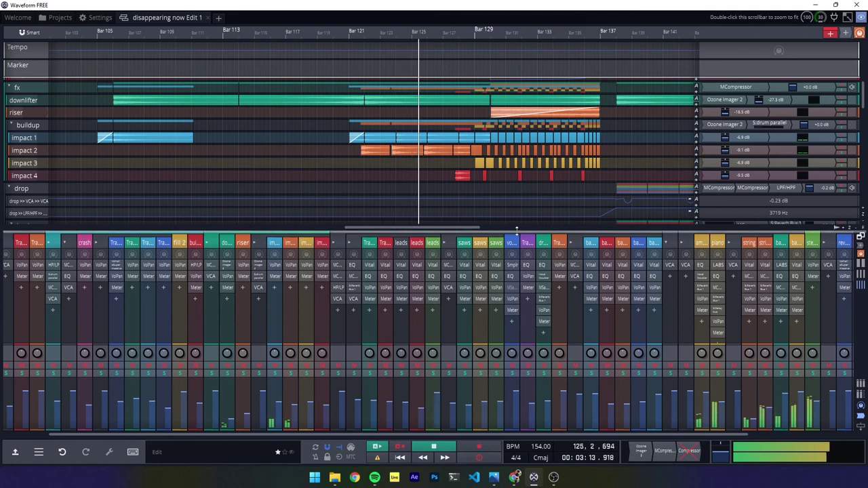
drag(520, 252, 522, 275)
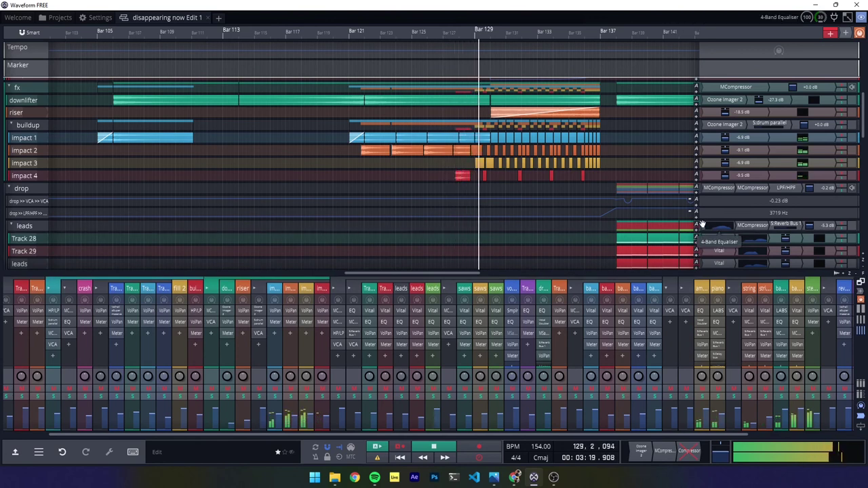
Expand the growls group in the second drop to reveal Track 45 and Track 46.
drag(522, 33, 430, 37)
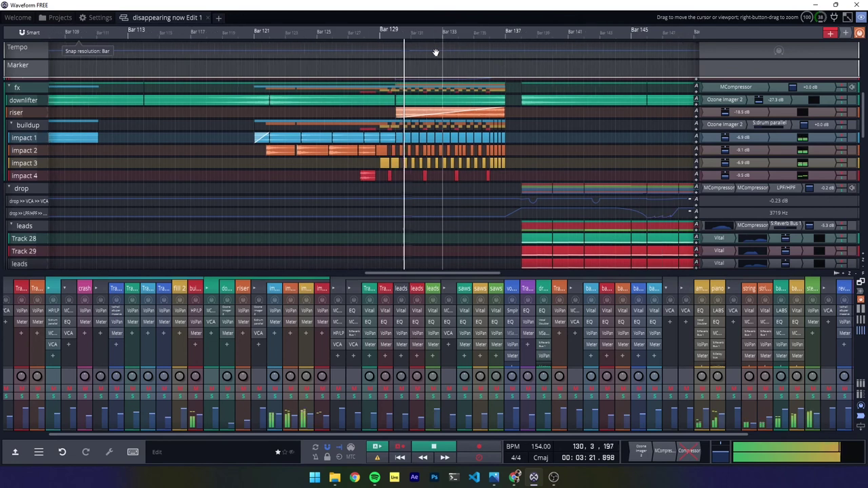
drag(865, 129, 866, 200)
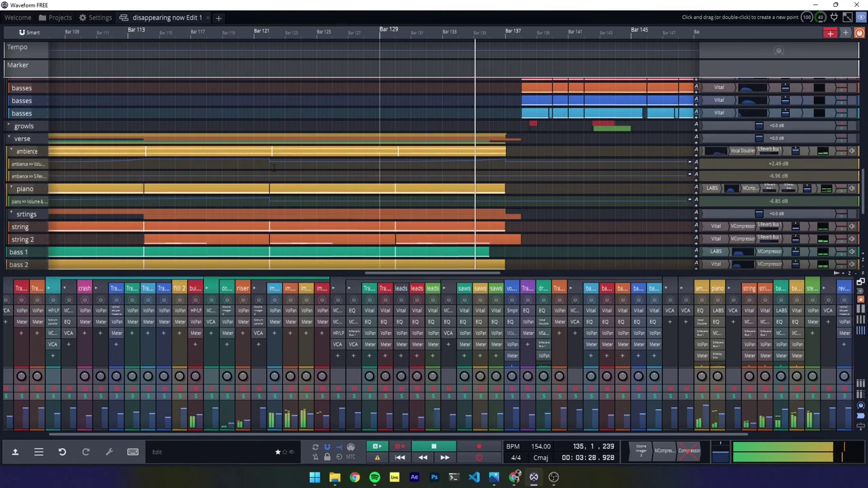
click(9, 126)
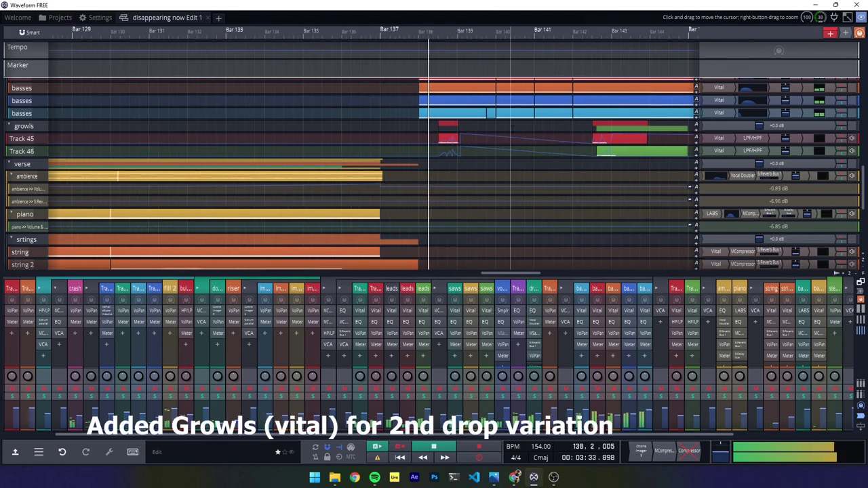
Enlarge the growls tracks and examine the clips and automation on Track 45 and Track 46 between bars 137 and 151.
scroll(512, 133, up, 2)
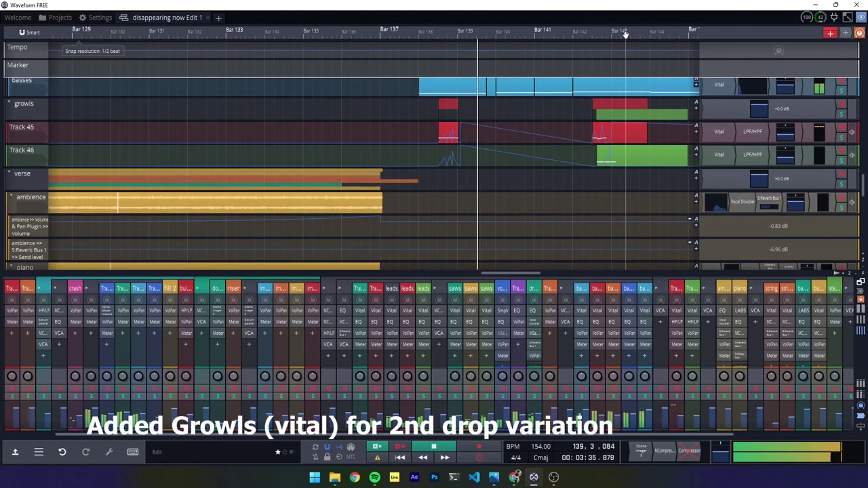
drag(530, 34, 412, 32)
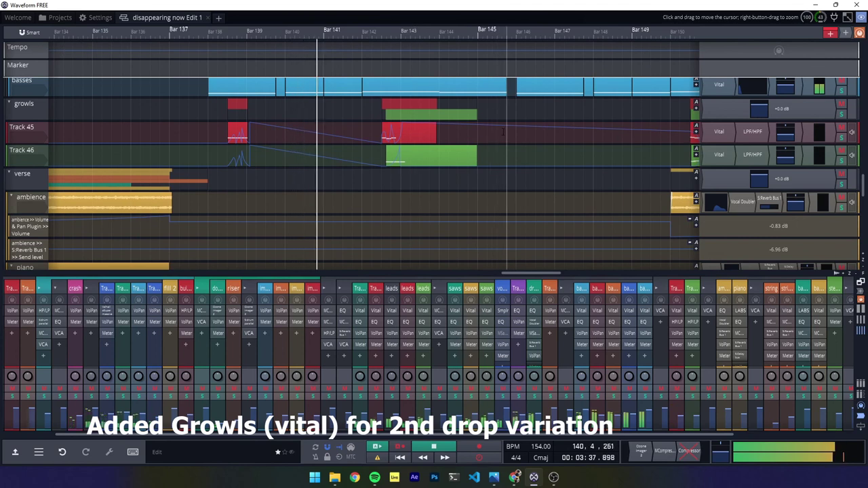
scroll(402, 32, up, 3)
click(460, 112)
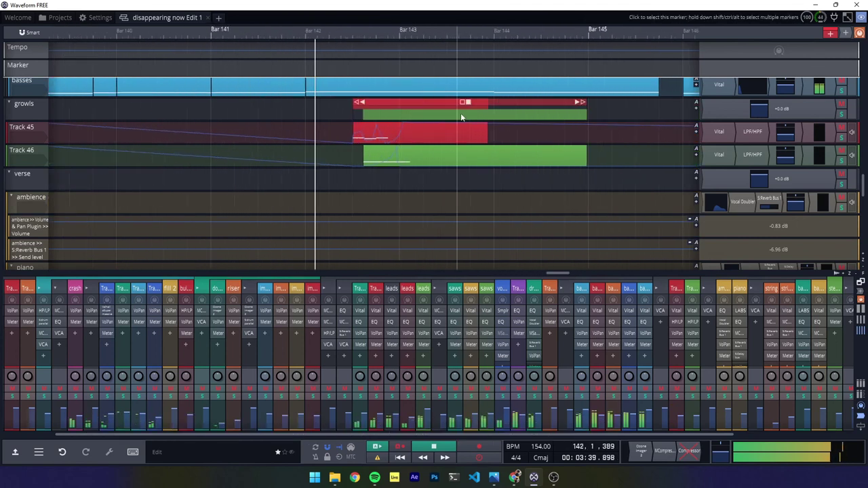
scroll(461, 112, up, 2)
scroll(466, 112, down, 3)
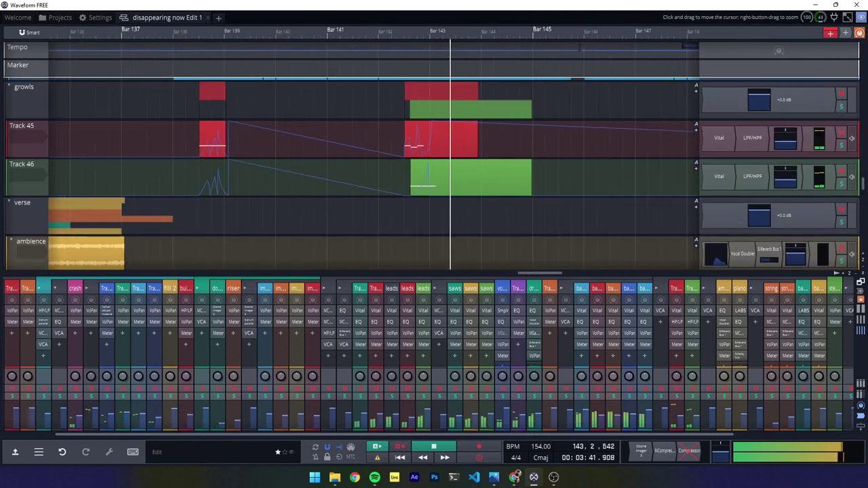
drag(585, 31, 265, 40)
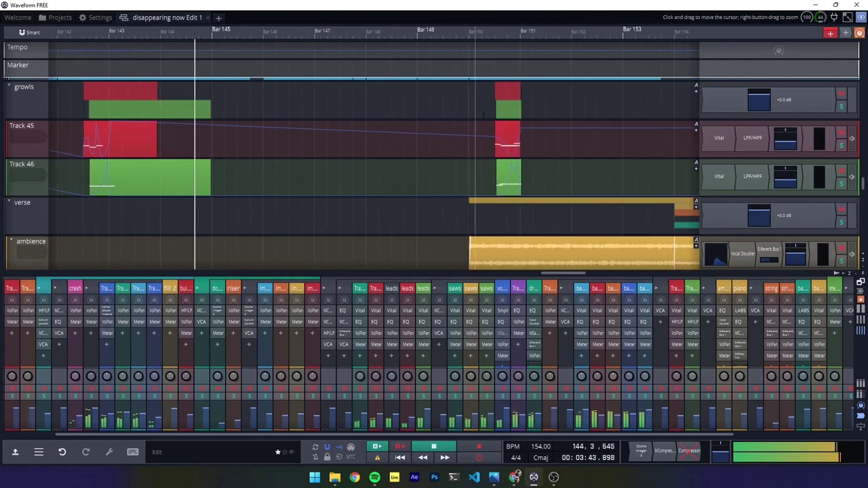
scroll(611, 142, down, 2)
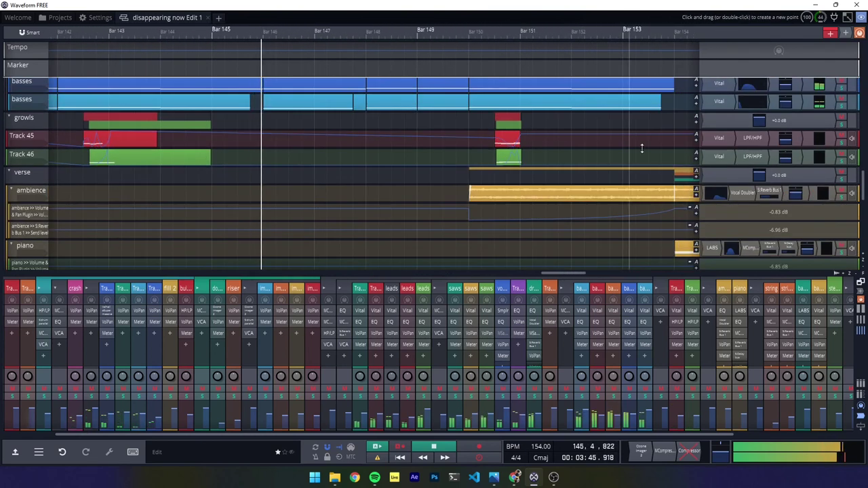
Examine the basses group and drop ambience tracks through the end of the second drop, around bar 153.
scroll(631, 146, up, 2)
scroll(631, 145, down, 1)
scroll(845, 155, up, 6)
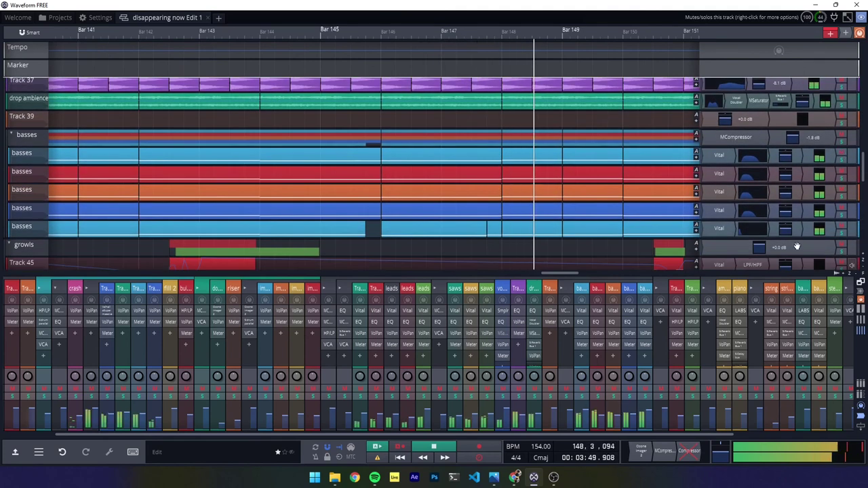
mouse_move(709, 434)
mouse_down()
mouse_move(755, 435)
mouse_move(698, 435)
mouse_up()
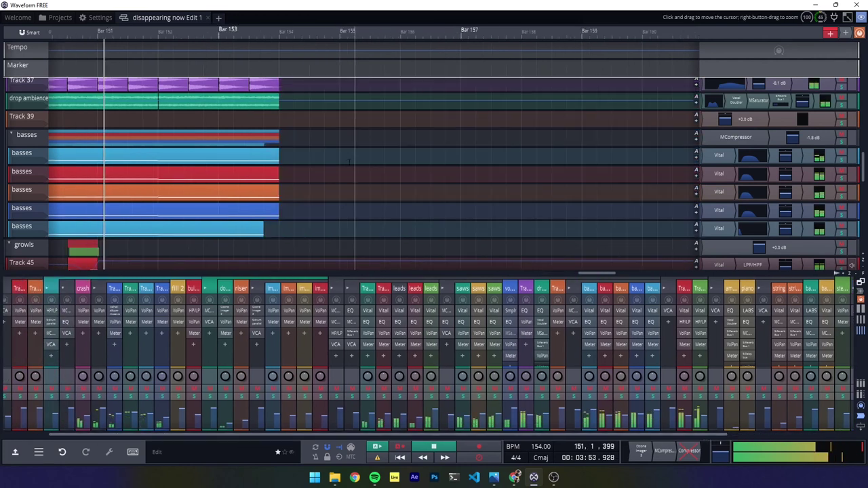
scroll(441, 168, down, 1)
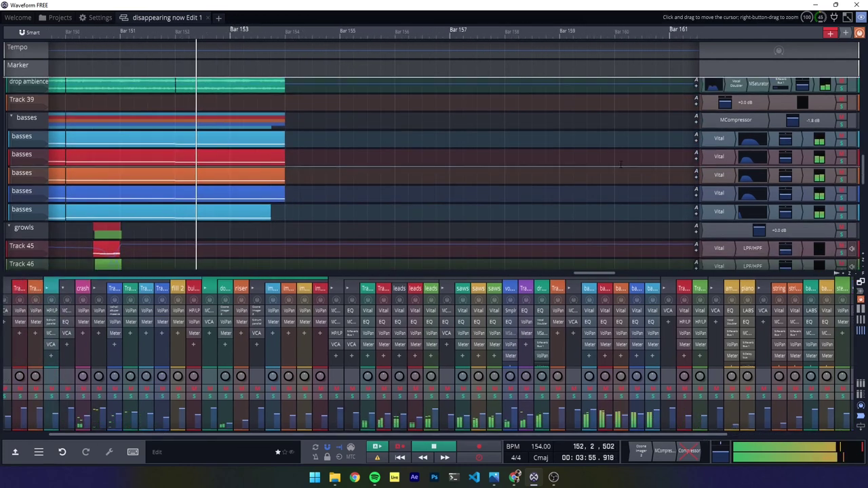
Fit the whole song in view with the mixer hidden and look through all track groups from the expanded kicks down to the vocals.
key(z)
key(m)
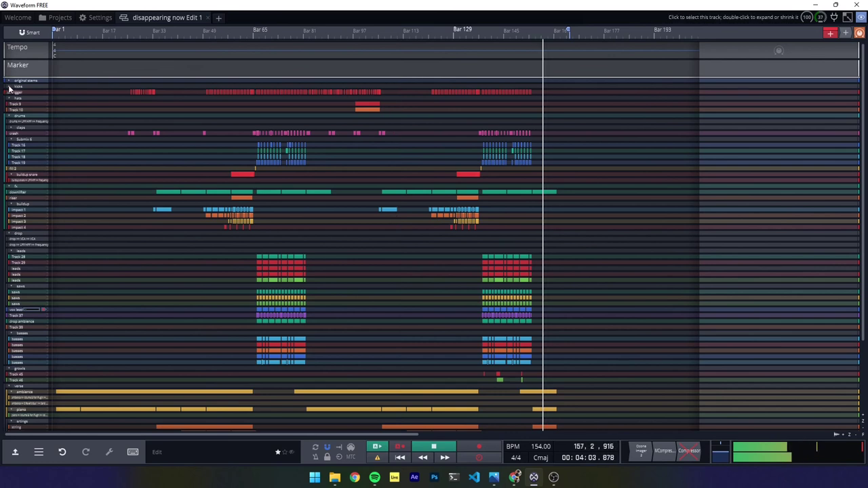
scroll(9, 89, up, 1)
scroll(15, 343, down, 2)
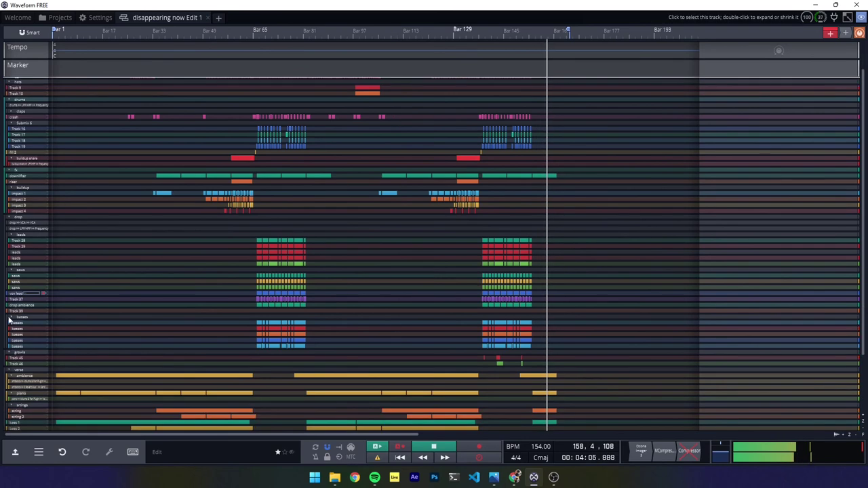
scroll(9, 319, down, 4)
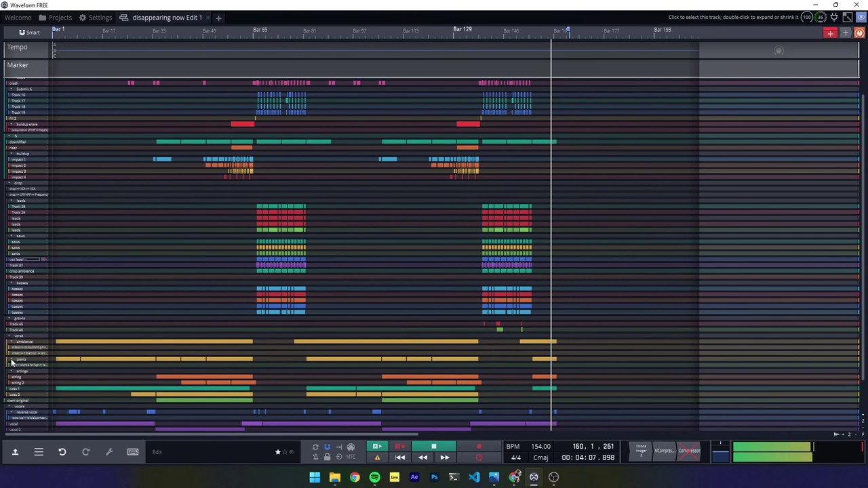
scroll(11, 363, down, 4)
scroll(20, 364, up, 8)
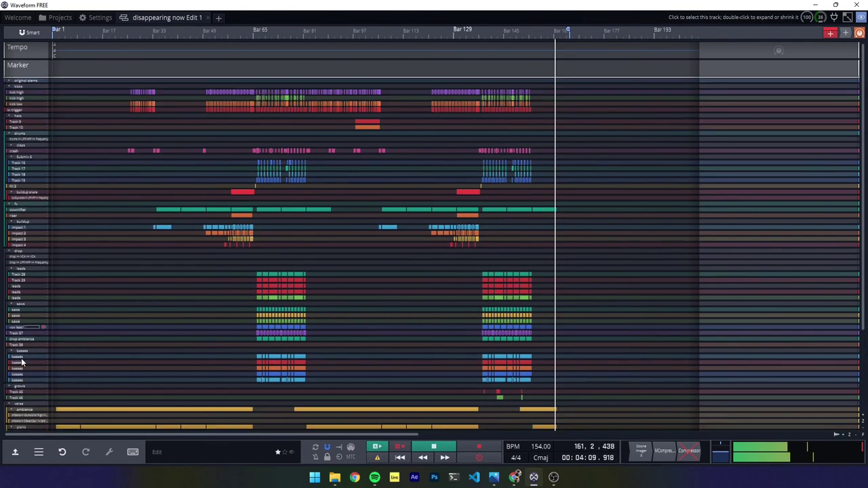